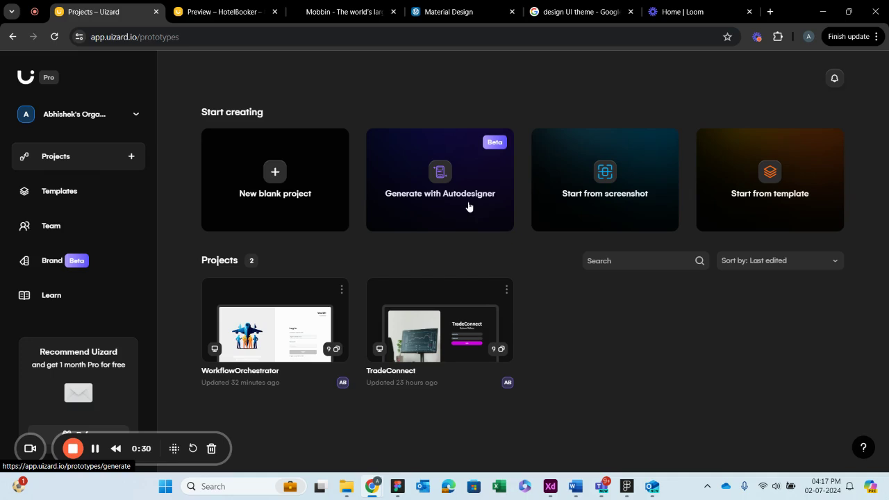
Start a new Autodesigner project for mobile and clear the prefilled project description.
{"action": "left_click", "coordinate": [447, 210]}
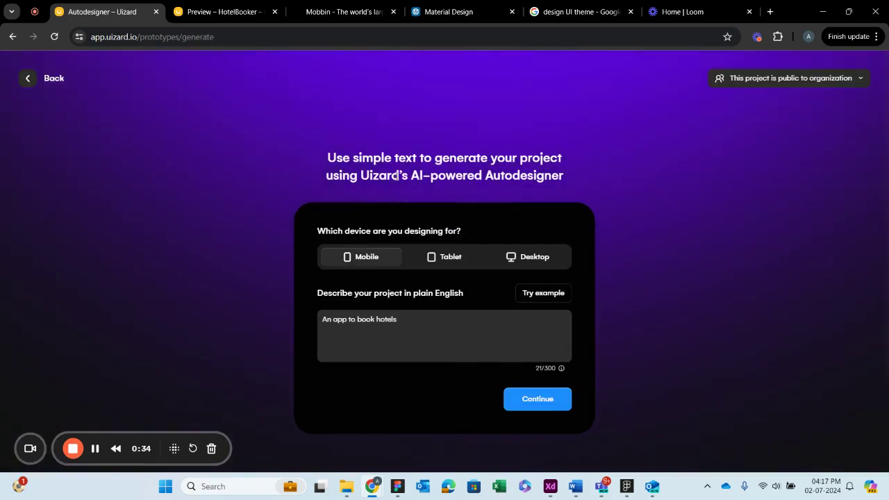
{"action": "scroll", "coordinate": [671, 172], "scroll_direction": "down", "scroll_amount": 1}
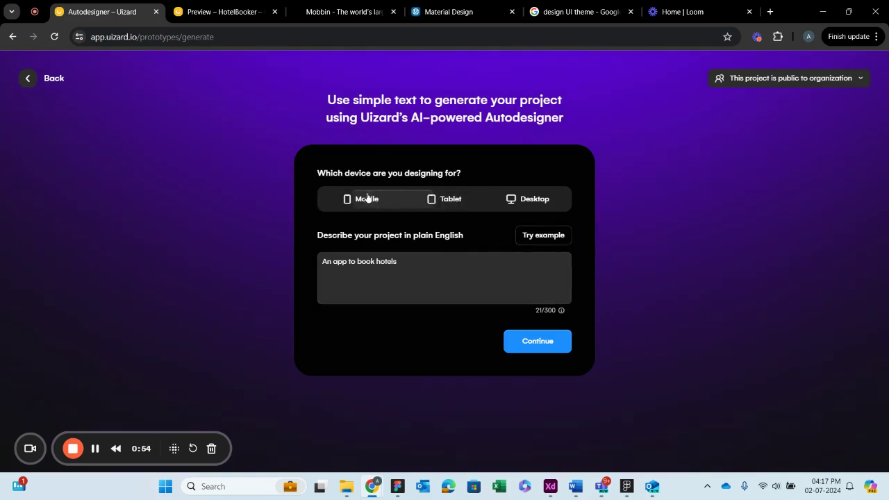
{"action": "left_click", "coordinate": [395, 268]}
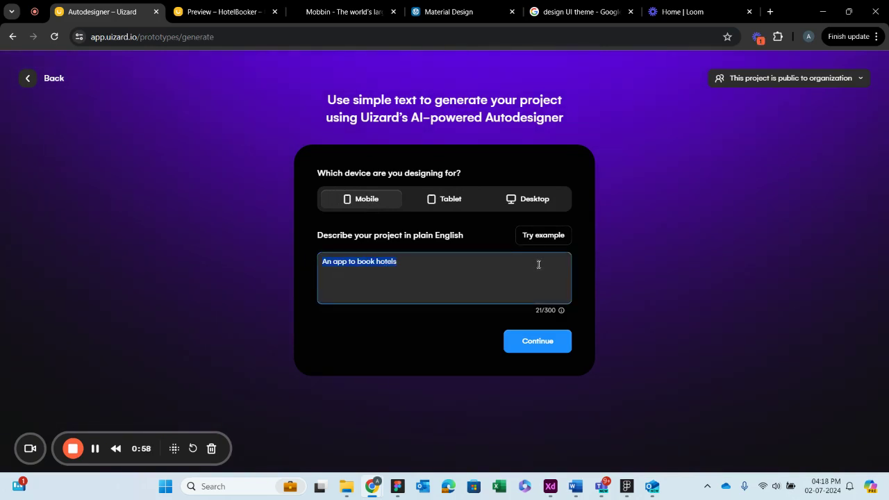
{"action": "key", "text": "BackSpace"}
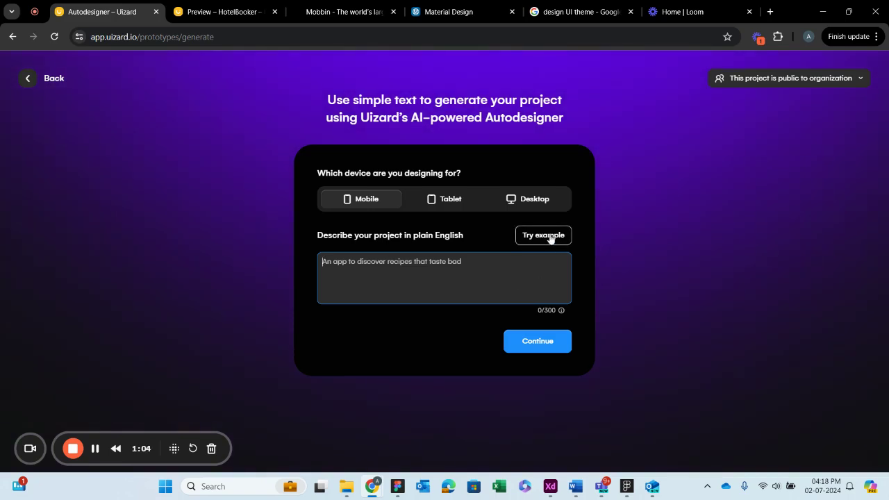
Cycle through the suggested example project descriptions and clear the inserted text.
{"action": "left_click", "coordinate": [549, 237]}
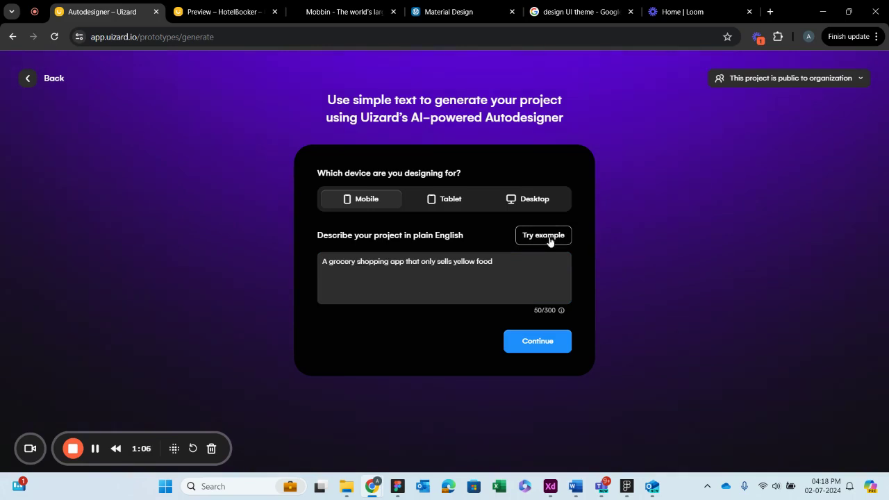
{"action": "left_click", "coordinate": [549, 237]}
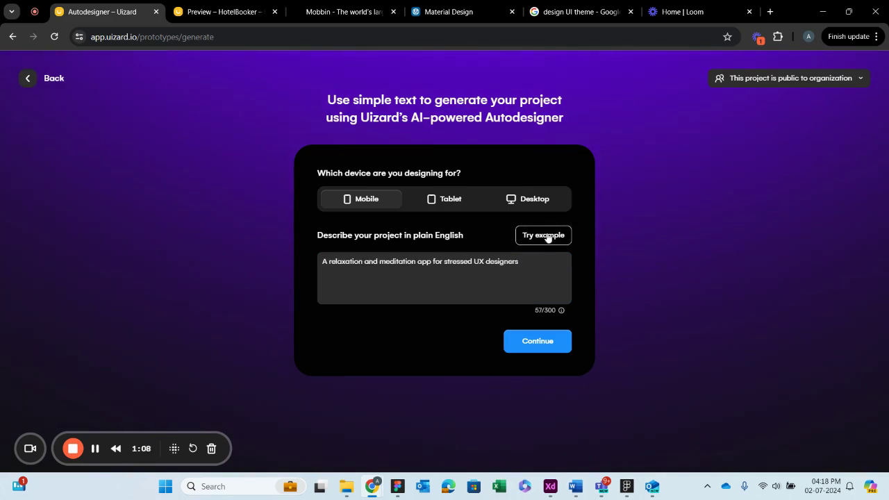
{"action": "left_click", "coordinate": [548, 237]}
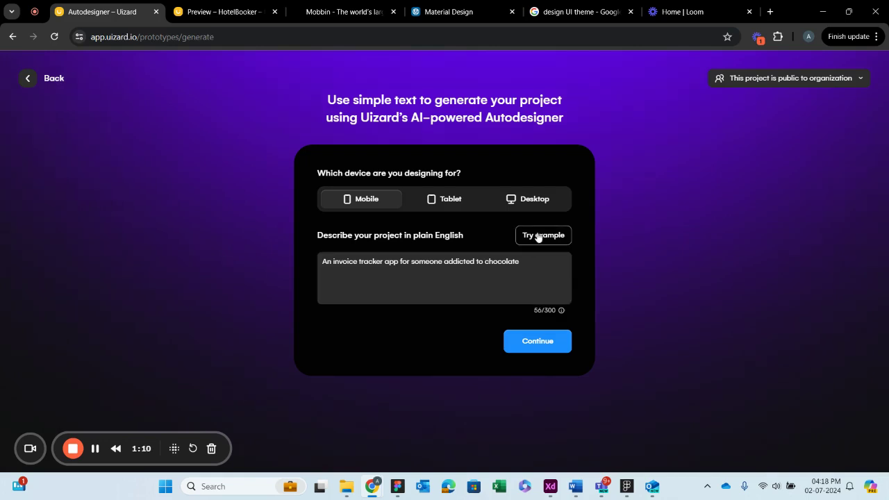
{"action": "left_click", "coordinate": [538, 236]}
{"action": "left_click", "coordinate": [516, 258]}
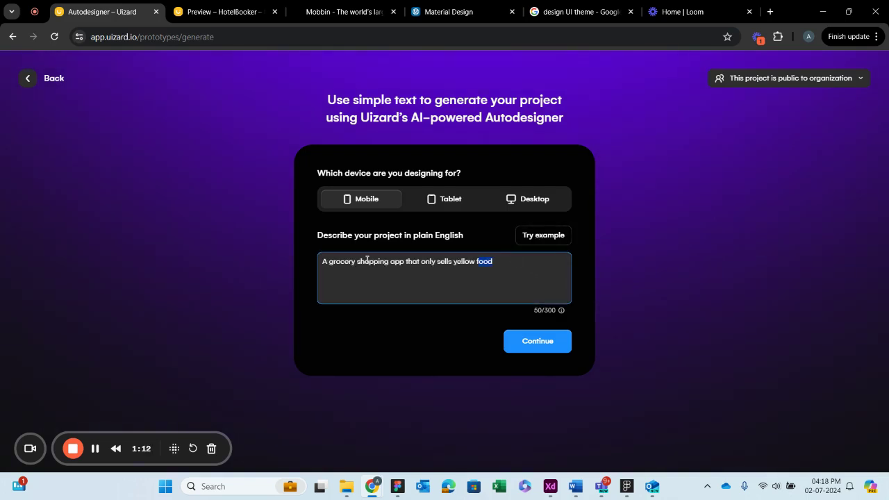
{"action": "key", "text": "BackSpace"}
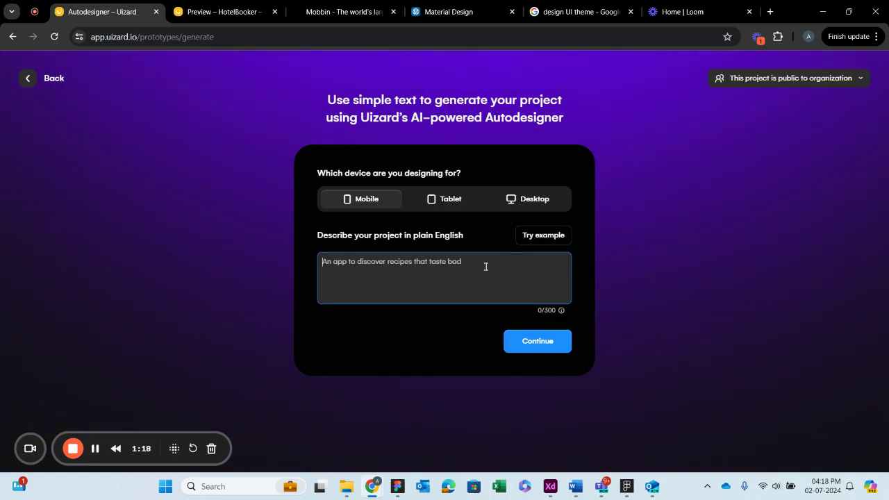
Describe the project as "A flight booking app" and choose to generate its style from a prompt.
{"action": "type", "text": "A fli"}
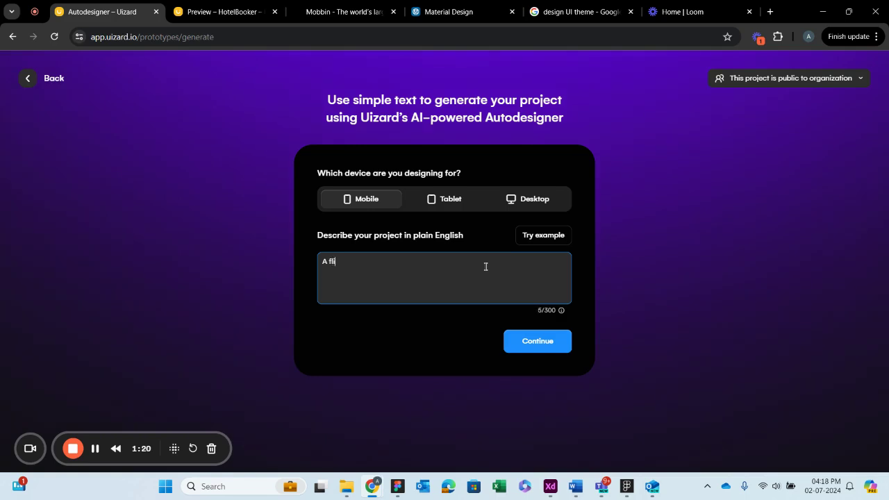
{"action": "type", "text": "ght booking app"}
{"action": "left_click", "coordinate": [529, 343]}
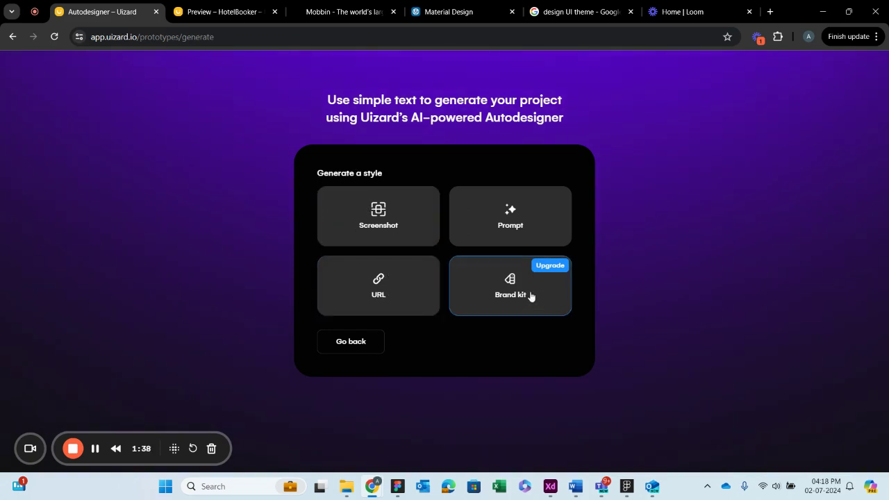
{"action": "left_click", "coordinate": [511, 212]}
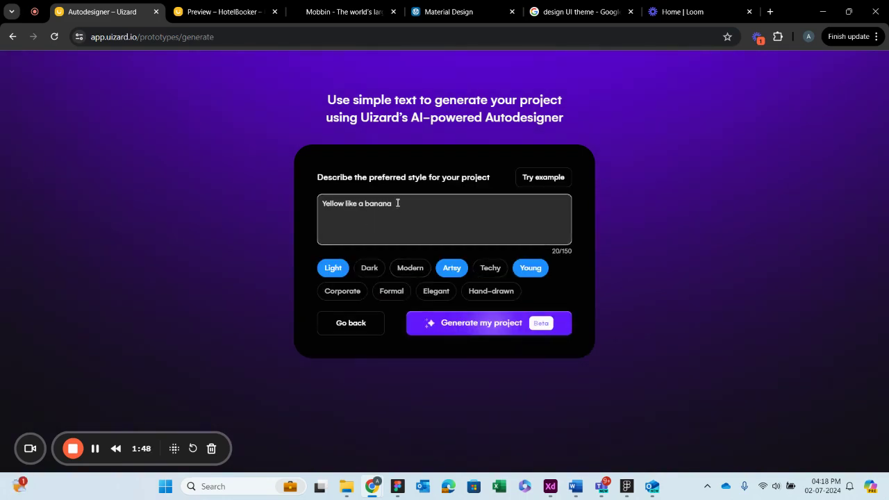
Load the example style "Green and minimalist" with its Light and Young tags, and clear the style description.
{"action": "left_click_drag", "start_coordinate": [397, 202], "coordinate": [244, 196]}
{"action": "key", "text": "BackSpace"}
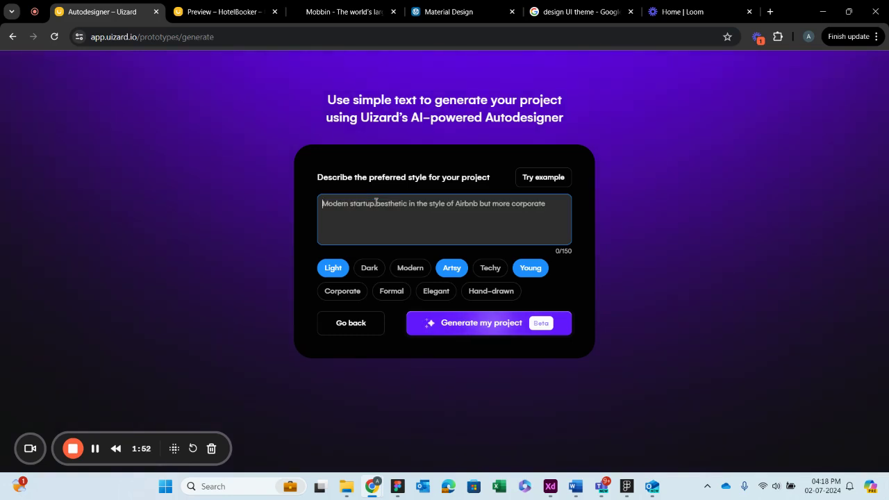
{"action": "left_click", "coordinate": [537, 178]}
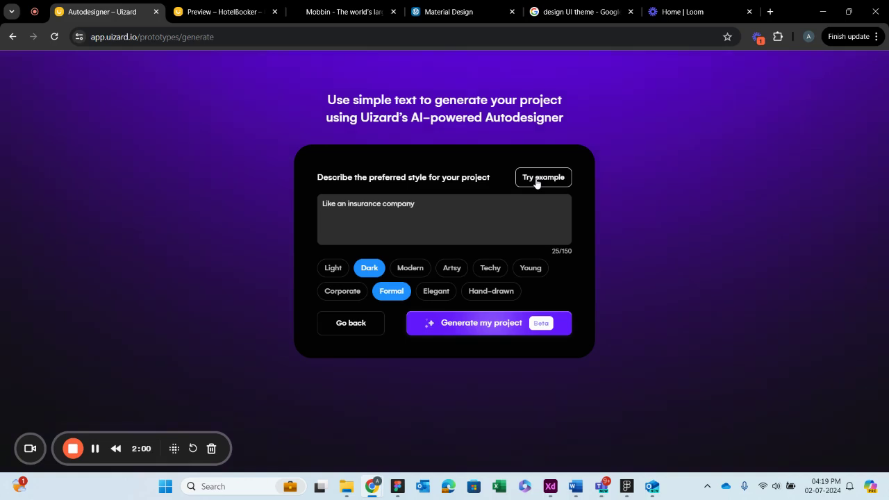
{"action": "left_click", "coordinate": [537, 179]}
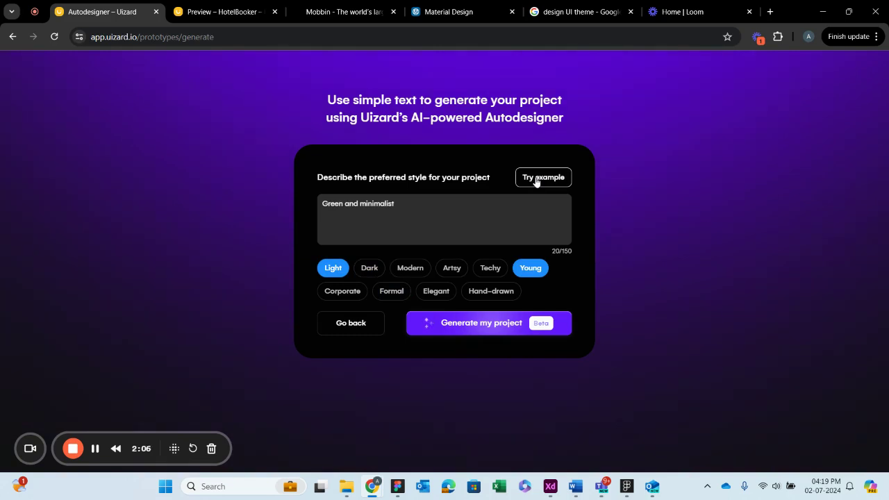
{"action": "left_click", "coordinate": [421, 205]}
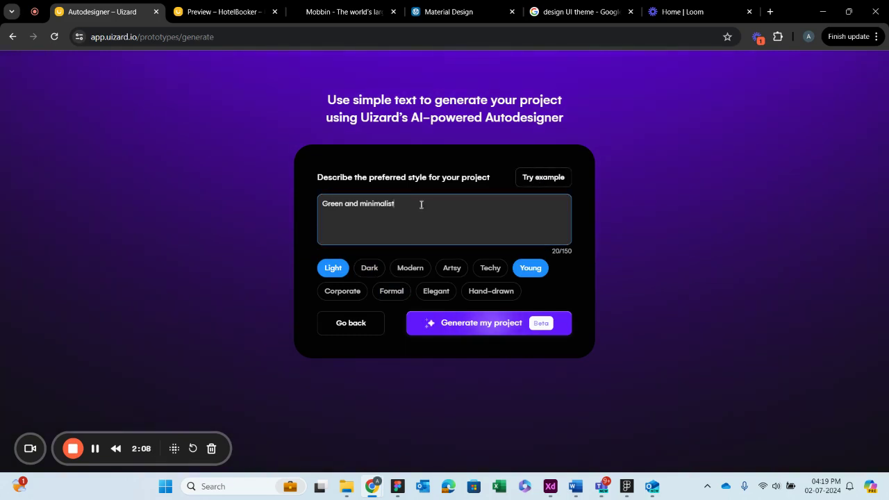
{"action": "left_click_drag", "start_coordinate": [421, 205], "coordinate": [225, 186]}
{"action": "key", "text": "BackSpace"}
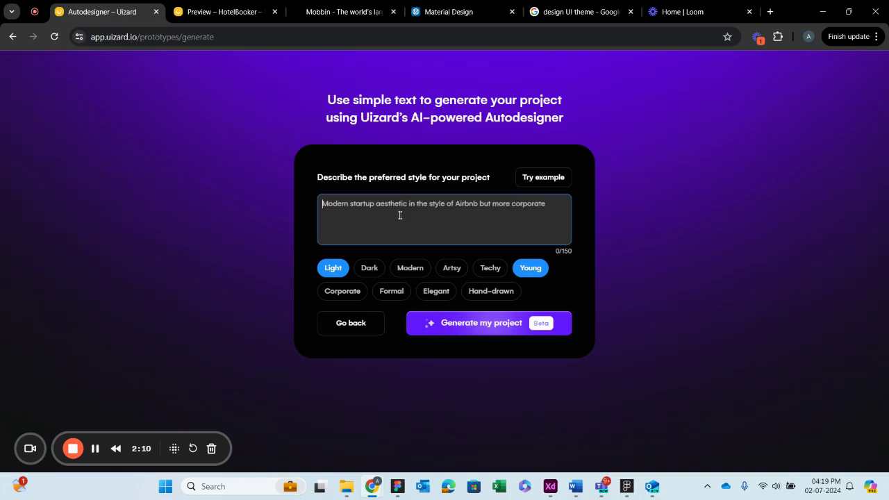
Generate the project with the style "Dark UI theme with orange theme" and only the Dark and Modern tags selected.
{"action": "type", "text": "Do"}
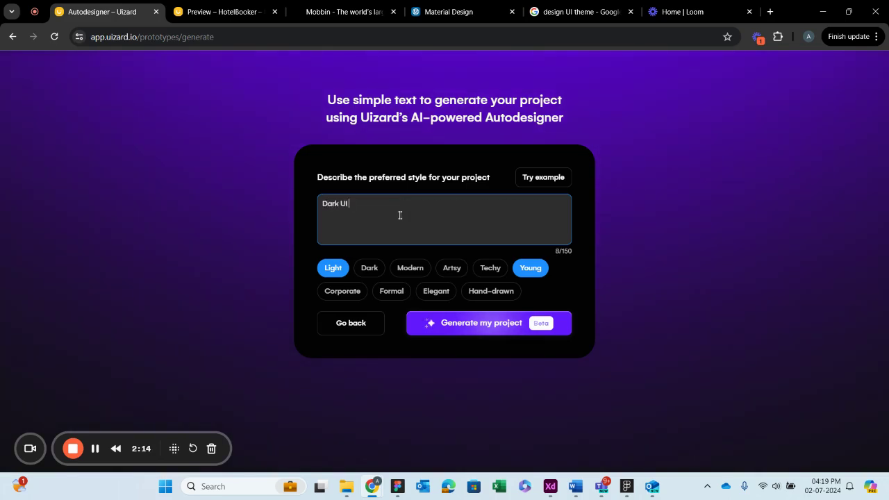
{"action": "type", "text": "rk UI theme with orange theme"}
{"action": "left_click", "coordinate": [371, 271]}
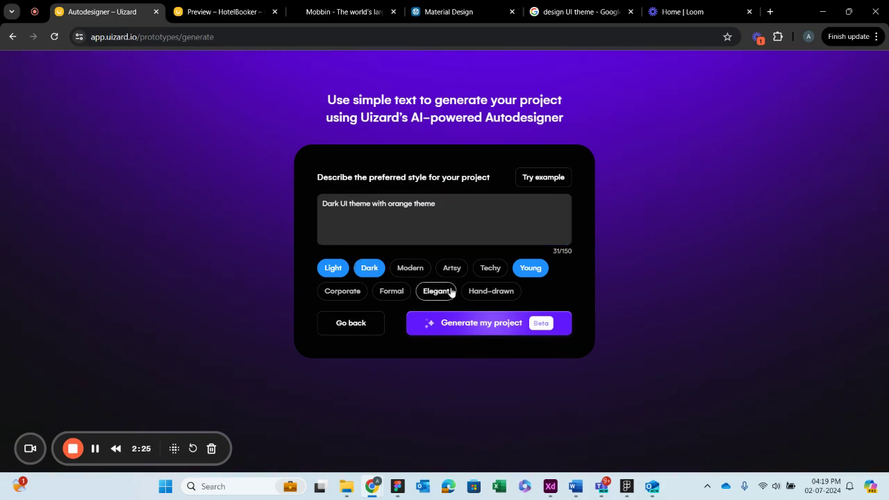
{"action": "left_click", "coordinate": [331, 269]}
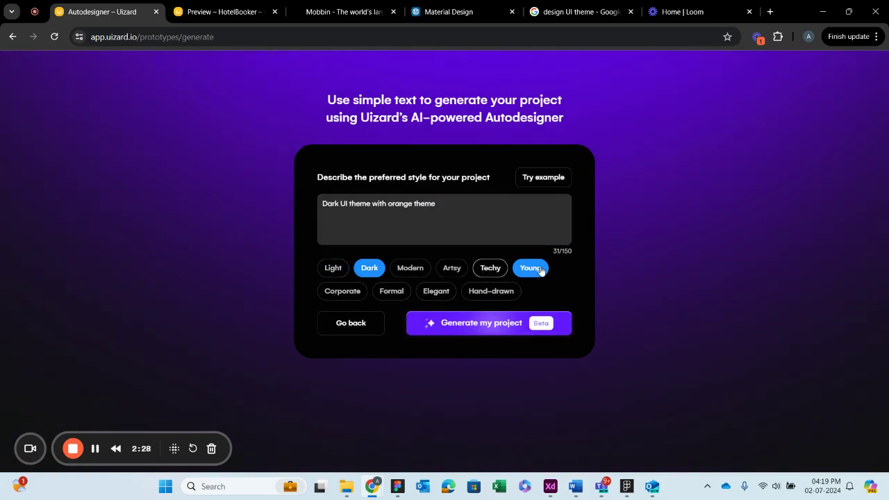
{"action": "left_click", "coordinate": [410, 269]}
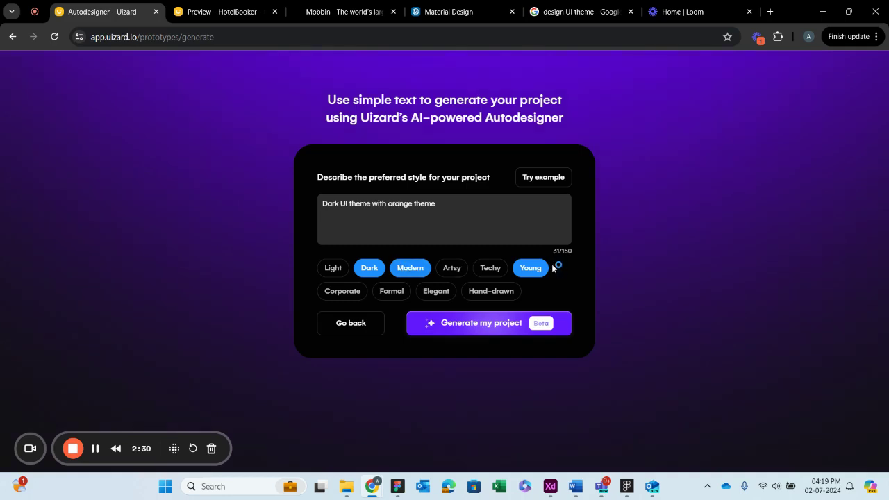
{"action": "left_click", "coordinate": [530, 268]}
{"action": "left_click", "coordinate": [467, 332]}
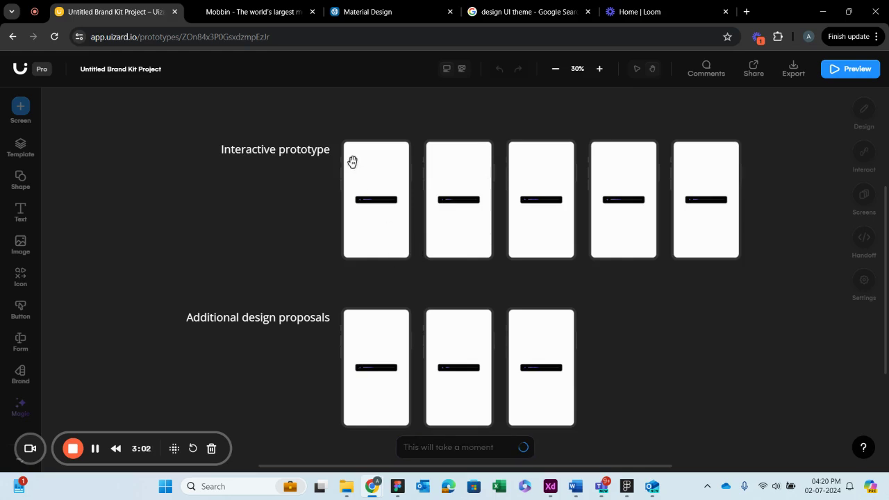
Examine the generated screens of the interactive prototype, from Welcome and Onboarding through to Booking Details.
{"action": "scroll", "coordinate": [324, 276], "scroll_direction": "down", "scroll_amount": 1}
{"action": "scroll", "coordinate": [323, 276], "scroll_direction": "up", "scroll_amount": 1}
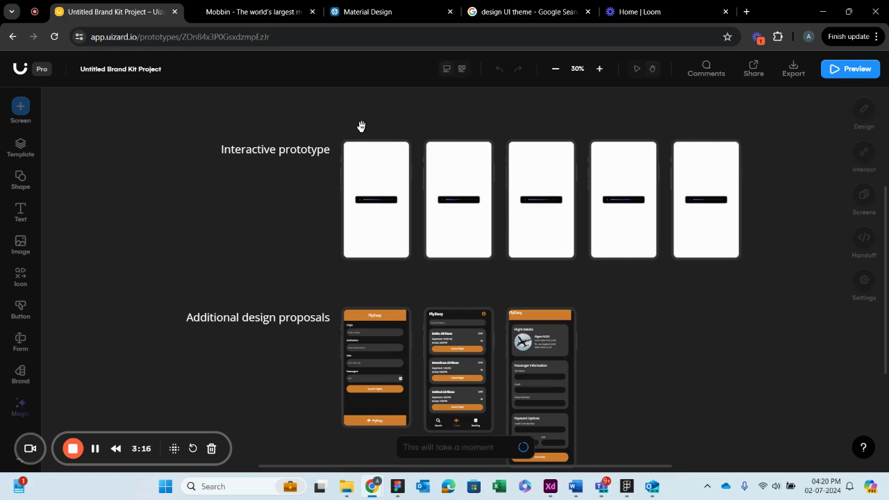
{"action": "scroll", "coordinate": [307, 317], "scroll_direction": "down", "scroll_amount": 1}
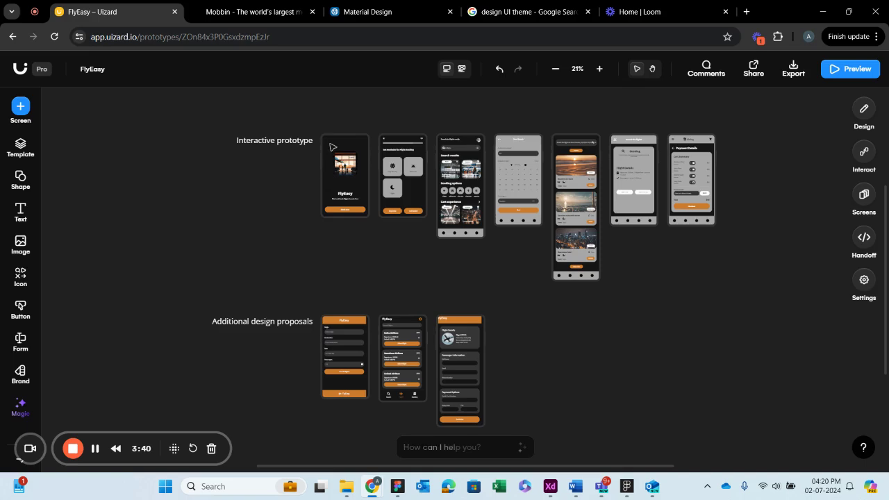
{"action": "scroll", "coordinate": [332, 148], "scroll_direction": "up", "scroll_amount": 1}
{"action": "scroll", "coordinate": [333, 143], "scroll_direction": "up", "scroll_amount": 1}
{"action": "scroll", "coordinate": [344, 128], "scroll_direction": "up", "scroll_amount": 1}
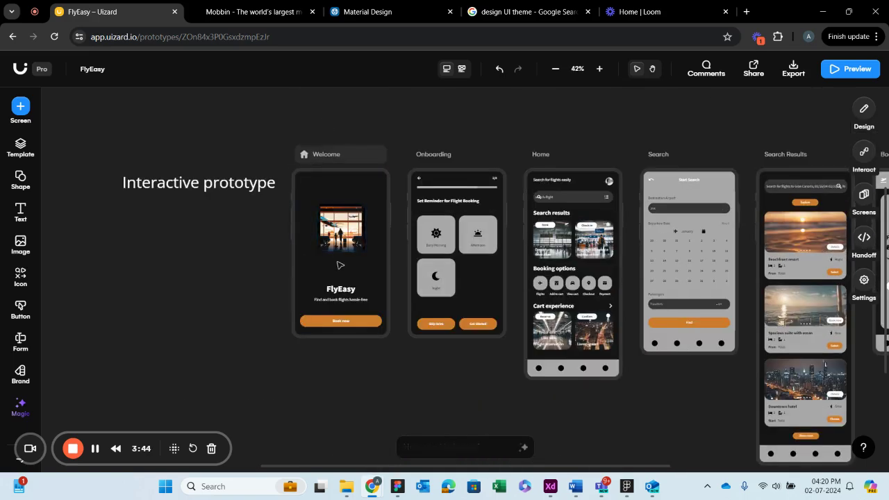
{"action": "scroll", "coordinate": [341, 266], "scroll_direction": "up", "scroll_amount": 1}
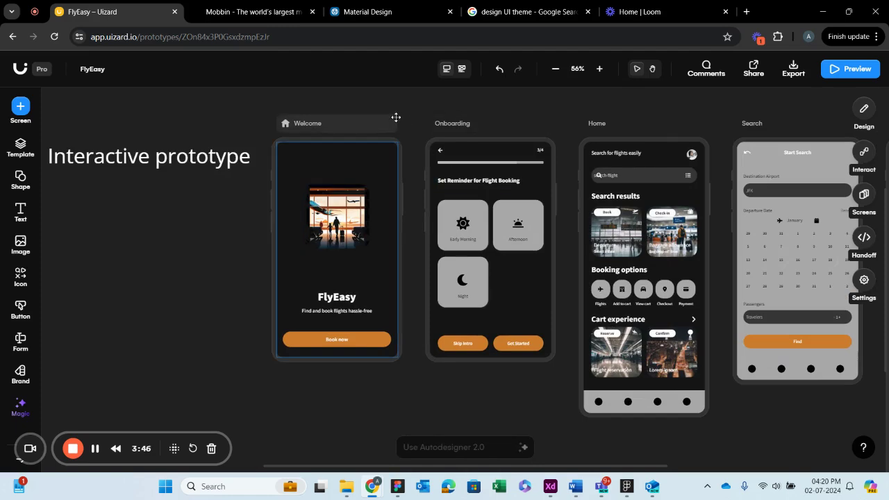
{"action": "scroll", "coordinate": [426, 108], "scroll_direction": "right", "scroll_amount": 5}
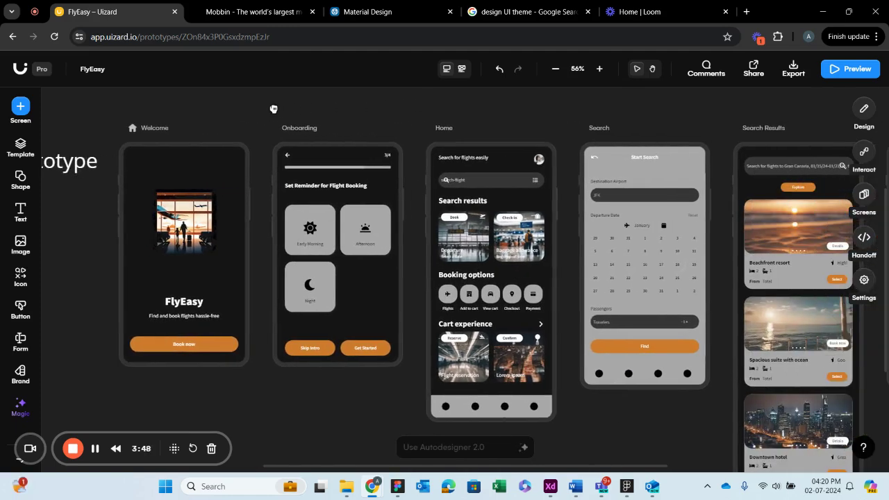
{"action": "scroll", "coordinate": [325, 104], "scroll_direction": "right", "scroll_amount": 3}
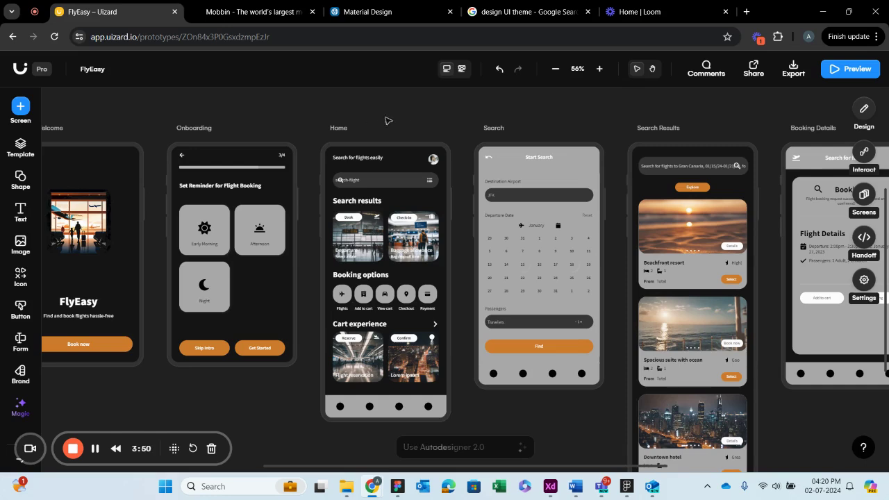
{"action": "scroll", "coordinate": [397, 115], "scroll_direction": "right", "scroll_amount": 2}
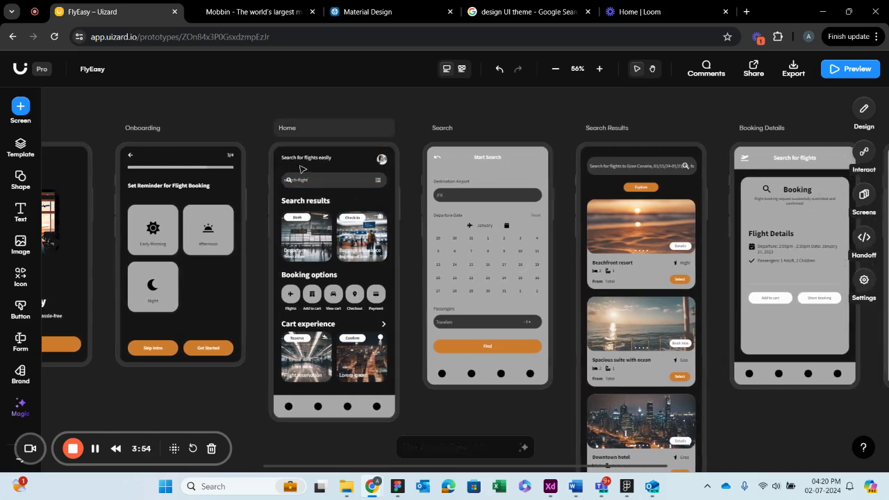
Inspect the search field on the Home screen up close, and return to the overview of the prototype screens.
{"action": "scroll", "coordinate": [282, 197], "scroll_direction": "up", "scroll_amount": 3}
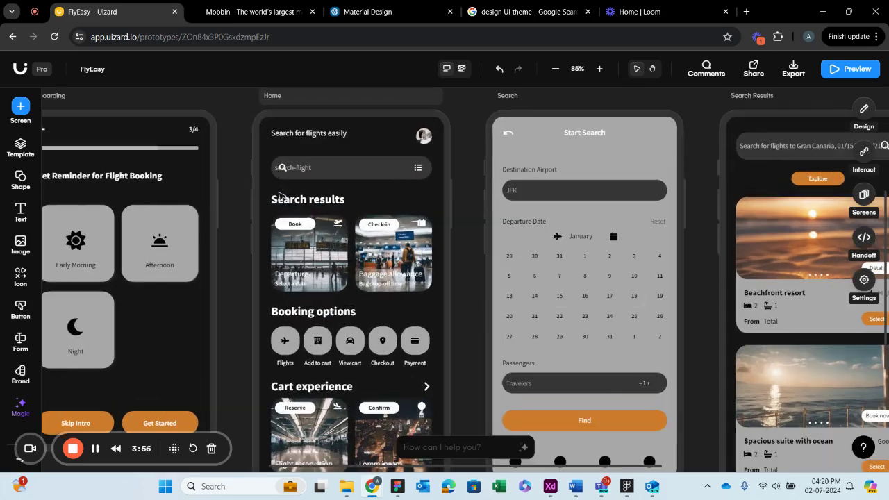
{"action": "left_click", "coordinate": [305, 169]}
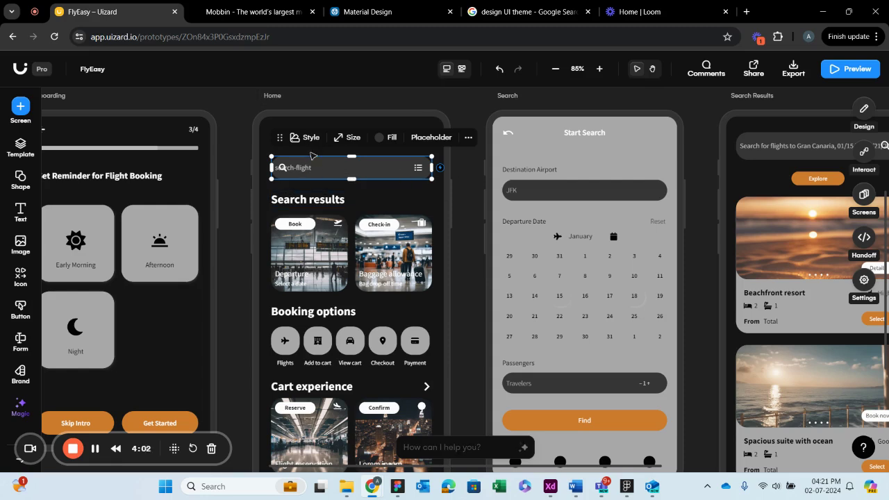
{"action": "left_click", "coordinate": [469, 189]}
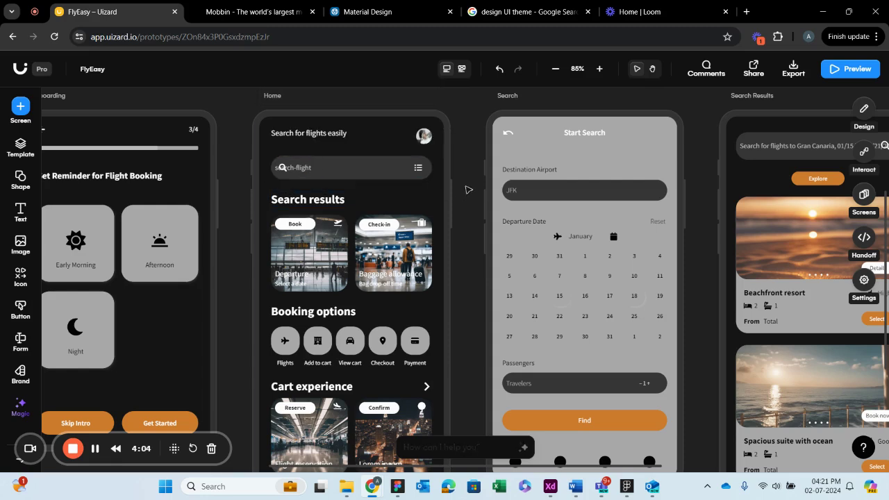
{"action": "scroll", "coordinate": [361, 181], "scroll_direction": "down", "scroll_amount": 3}
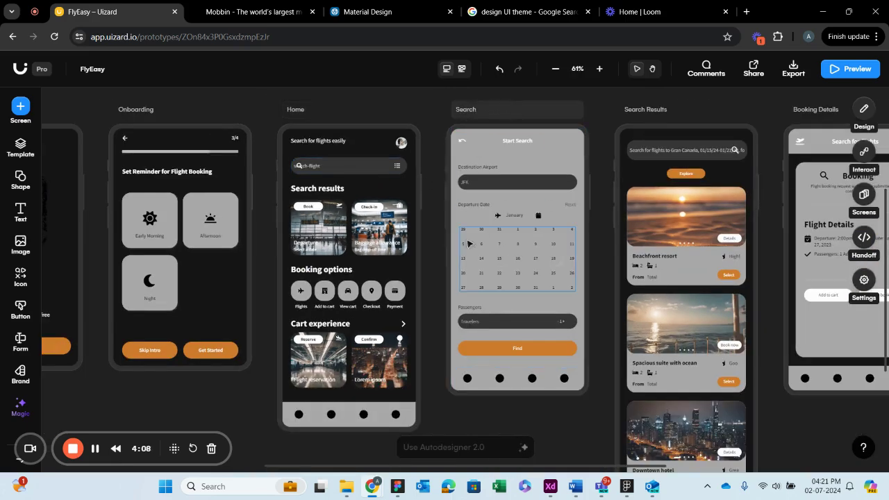
{"action": "scroll", "coordinate": [469, 243], "scroll_direction": "down", "scroll_amount": 5}
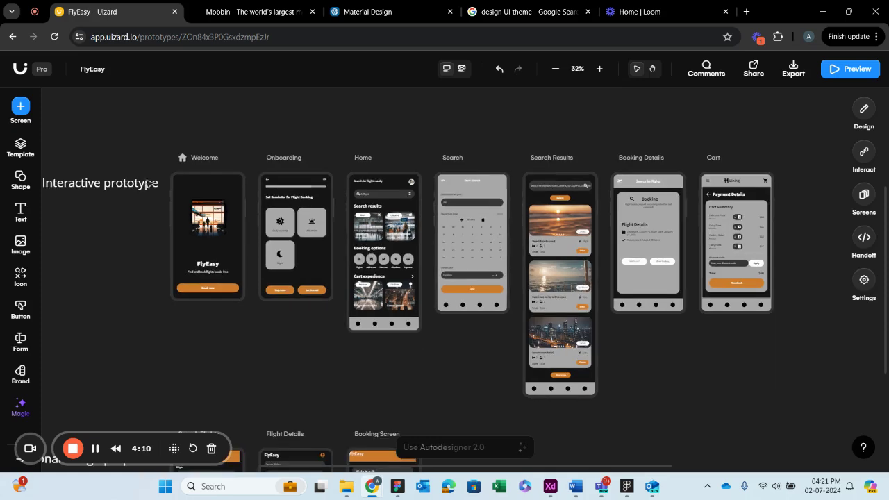
{"action": "scroll", "coordinate": [123, 151], "scroll_direction": "up", "scroll_amount": 2}
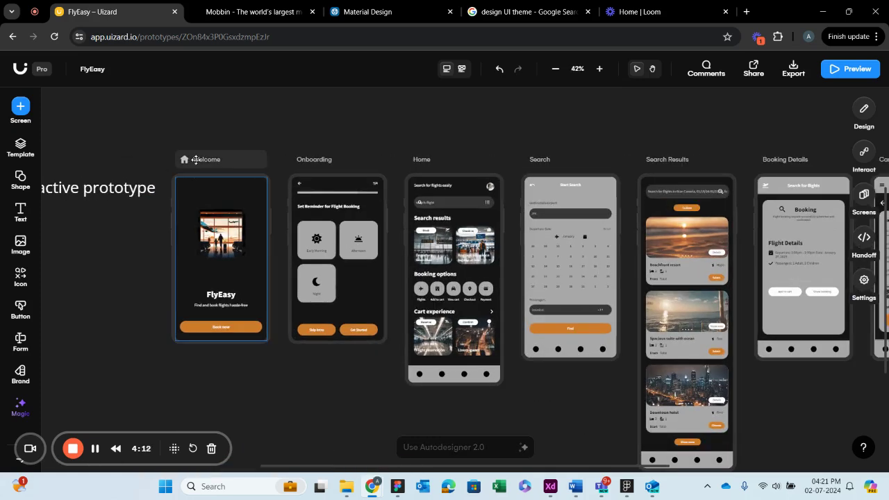
Select the Welcome screen, open the prototype's preview and dismiss the introductory message.
{"action": "left_click", "coordinate": [196, 160]}
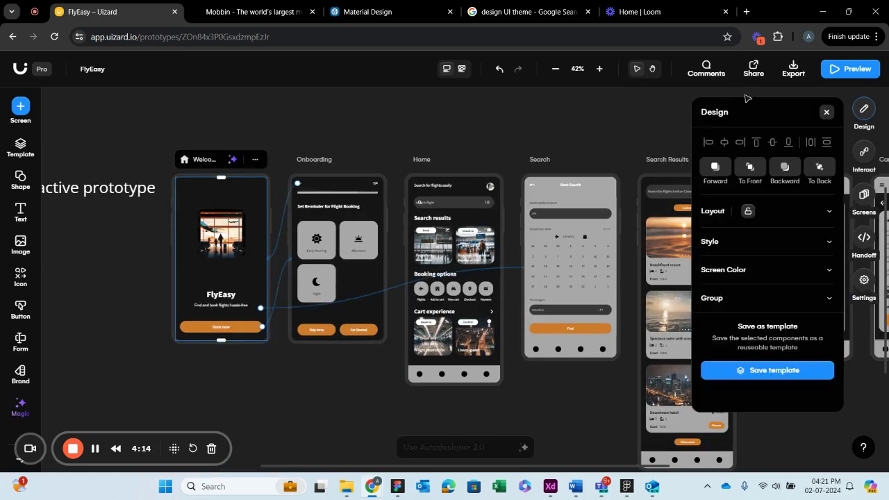
{"action": "left_click", "coordinate": [850, 69]}
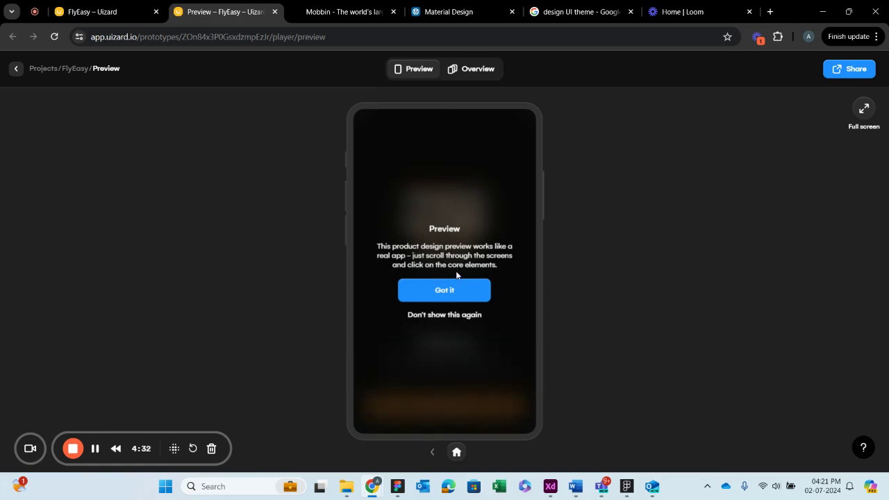
{"action": "left_click", "coordinate": [455, 293]}
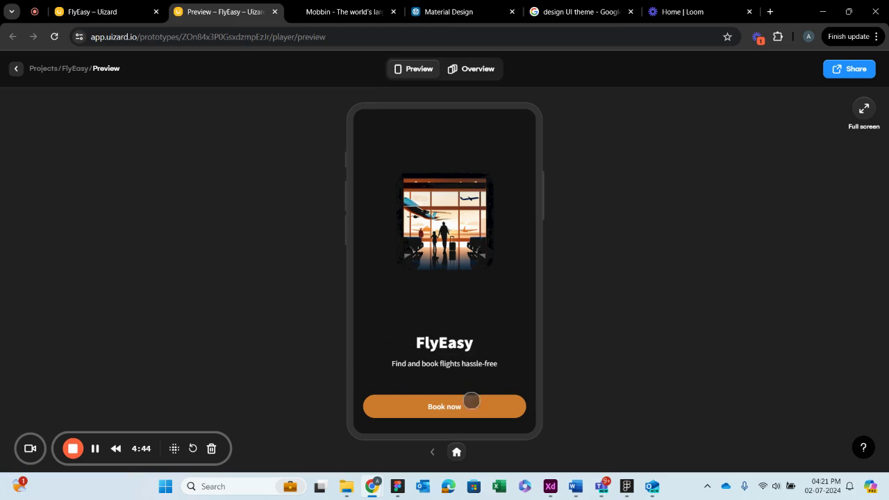
Test the preview from Book now into onboarding, try the Early Morning reminder option, and skip the intro.
{"action": "left_click", "coordinate": [466, 407]}
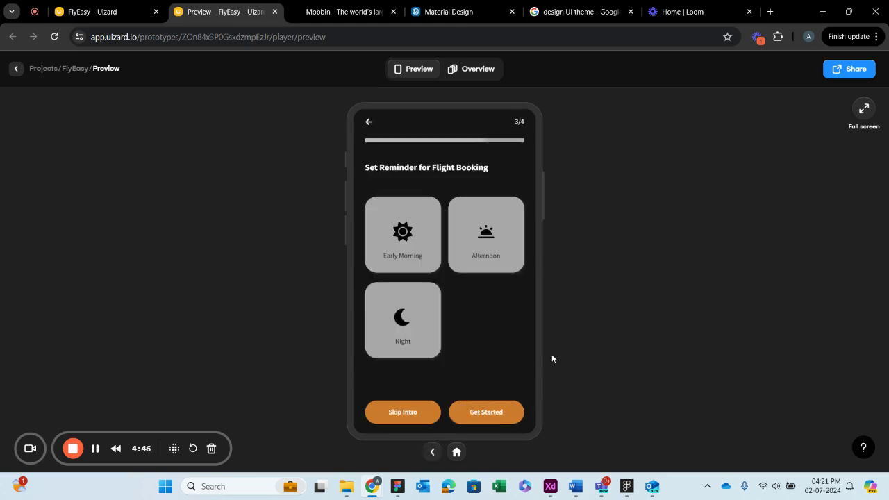
{"action": "left_click", "coordinate": [395, 214]}
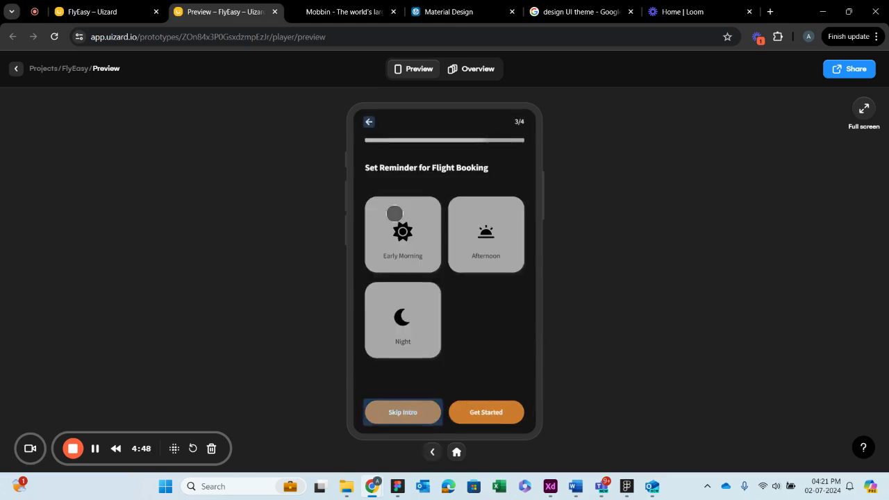
{"action": "left_click", "coordinate": [417, 366]}
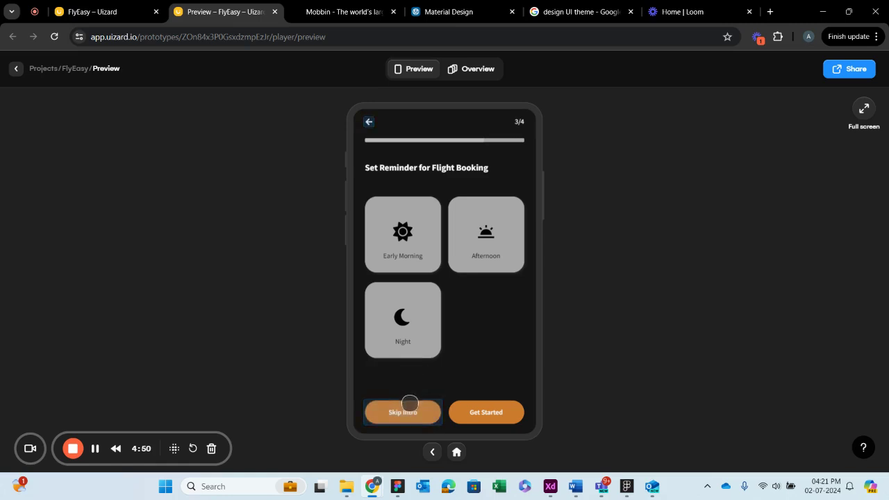
{"action": "left_click", "coordinate": [408, 412]}
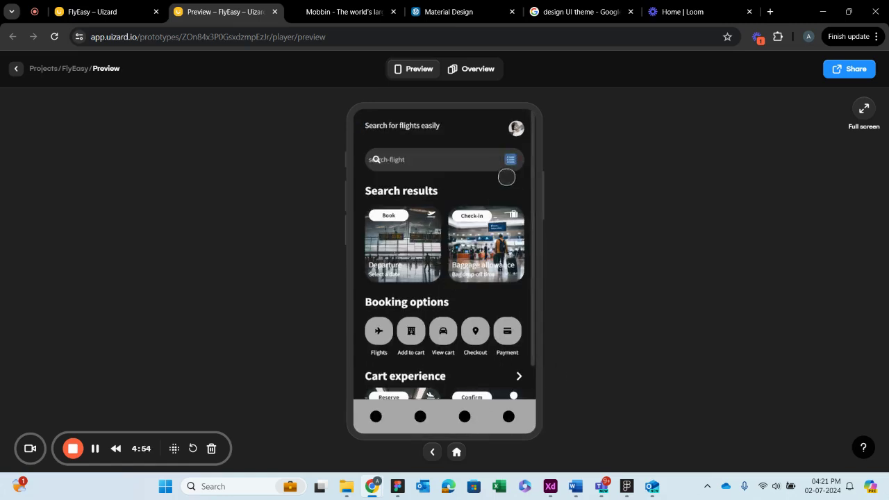
Open the Start Search form from the list icon in the Home search field and test its Find button.
{"action": "left_click", "coordinate": [512, 160]}
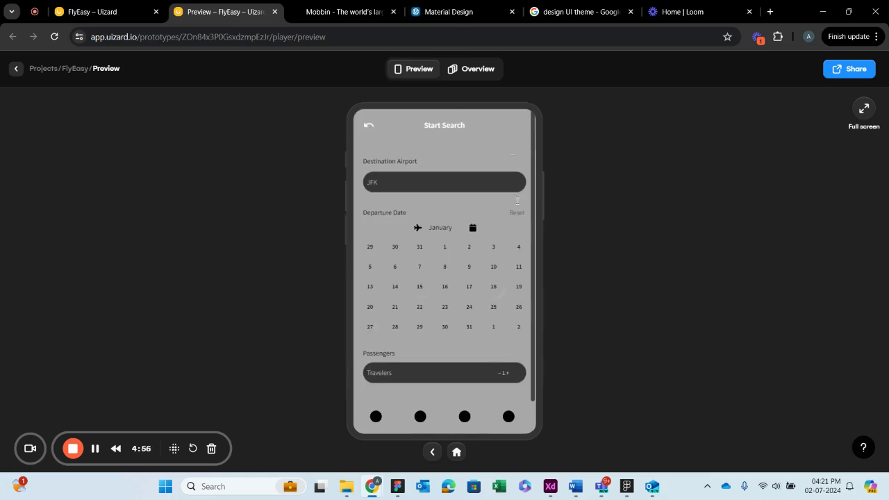
{"action": "scroll", "coordinate": [493, 290], "scroll_direction": "down", "scroll_amount": 1}
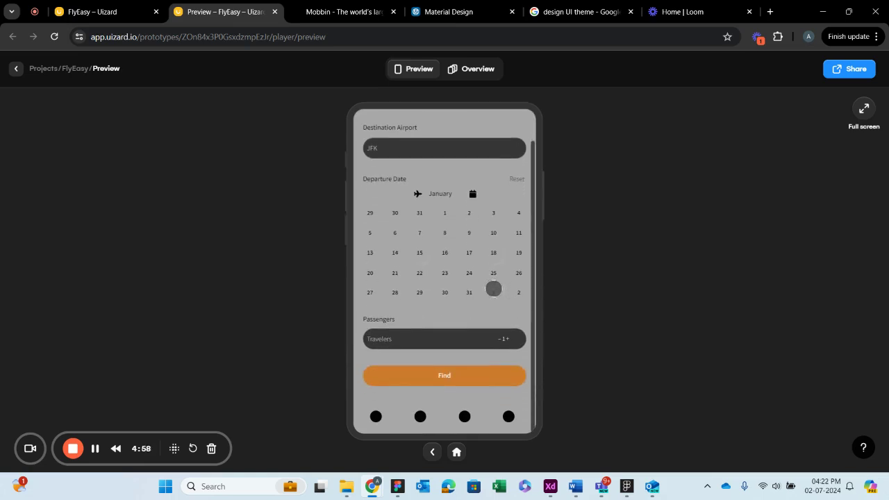
{"action": "left_click", "coordinate": [463, 375]}
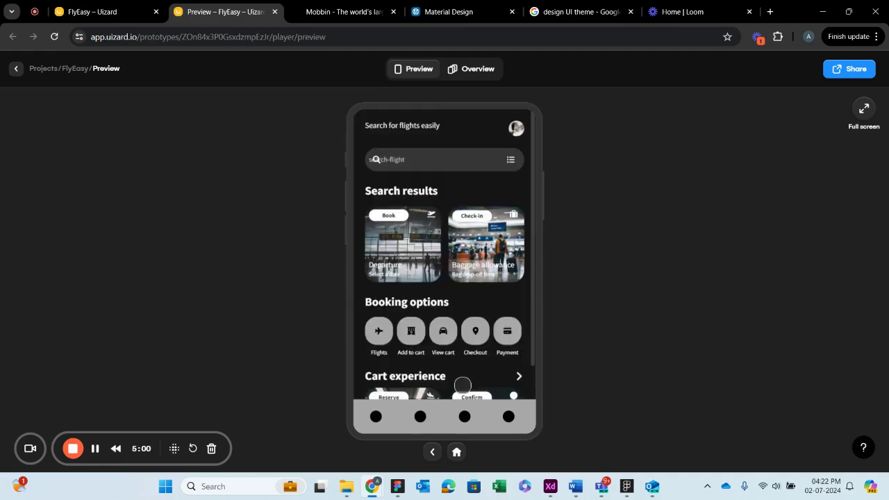
Look over the Home screen in the preview and test its search field with the text "bangalore".
{"action": "scroll", "coordinate": [495, 297], "scroll_direction": "down", "scroll_amount": 2}
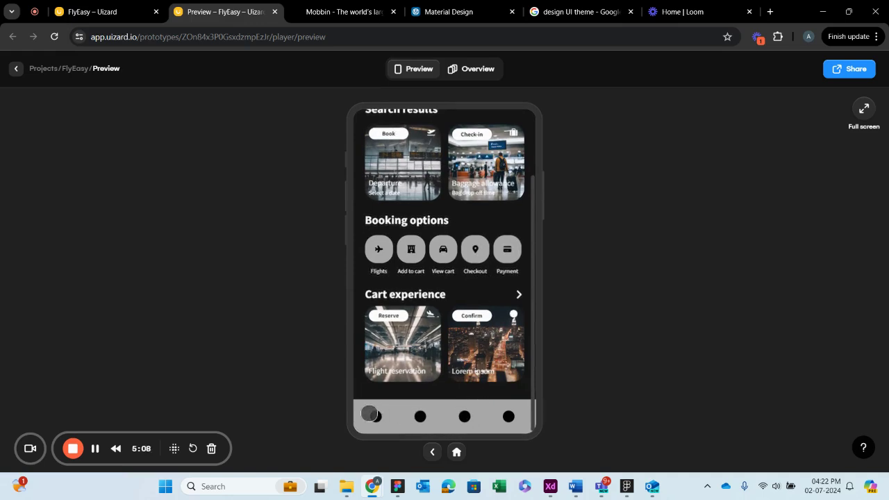
{"action": "scroll", "coordinate": [507, 320], "scroll_direction": "up", "scroll_amount": 2}
{"action": "scroll", "coordinate": [506, 320], "scroll_direction": "up", "scroll_amount": 1}
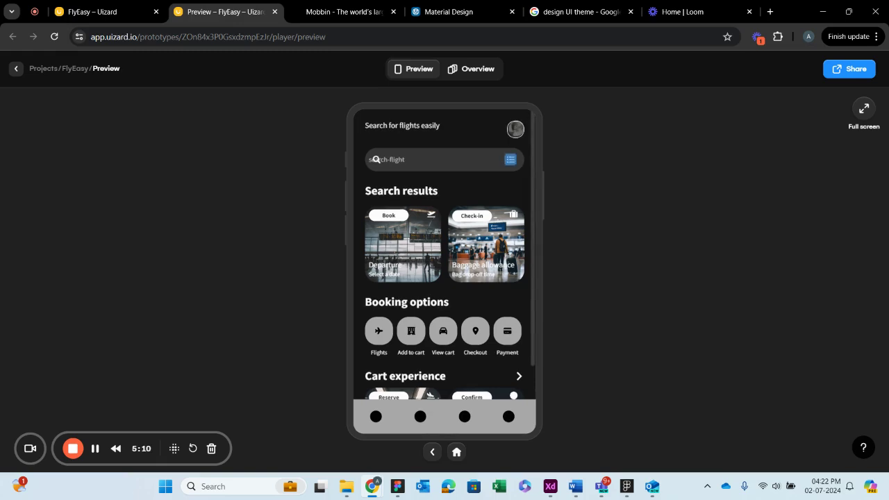
{"action": "left_click", "coordinate": [453, 162]}
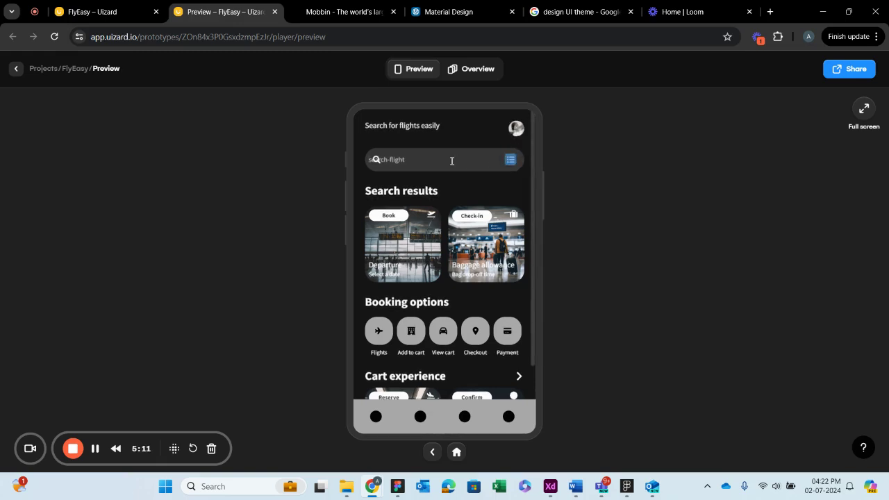
{"action": "left_click", "coordinate": [390, 160]}
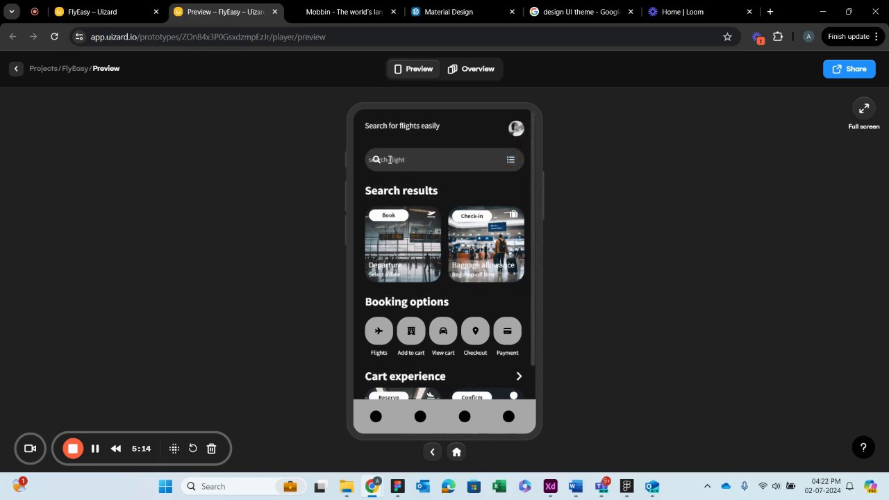
{"action": "type", "text": "jsdhs"}
{"action": "key", "text": "BackSpace"}
{"action": "type", "text": "bangalore"}
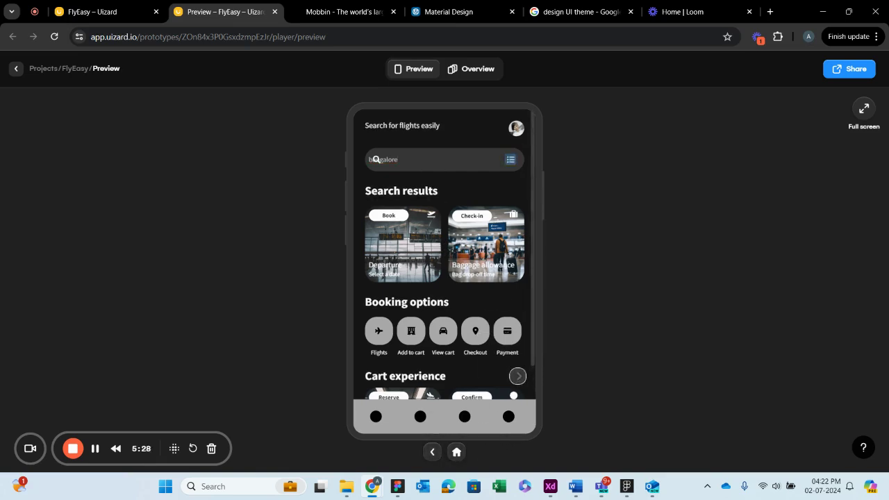
{"action": "scroll", "coordinate": [475, 266], "scroll_direction": "down", "scroll_amount": 2}
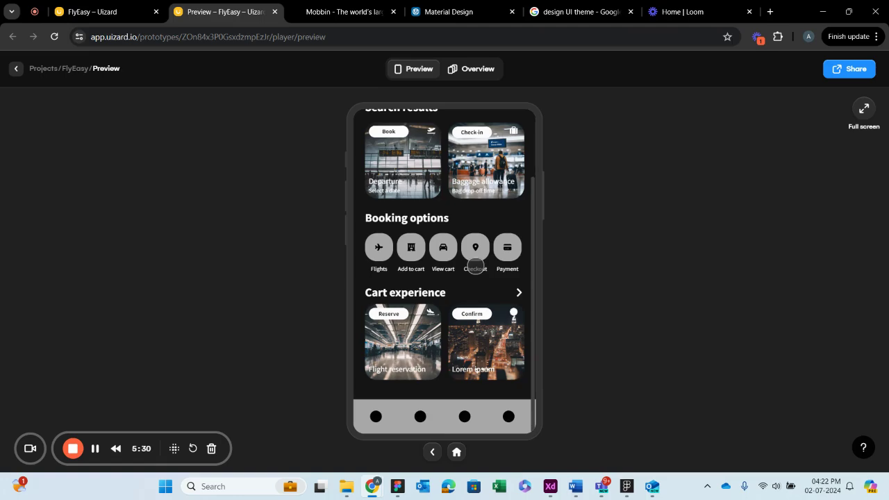
Return to the FlyEasy editor and target the Welcome screen's image, title, tagline and Book now button for modification with Autodesigner.
{"action": "left_click", "coordinate": [99, 10]}
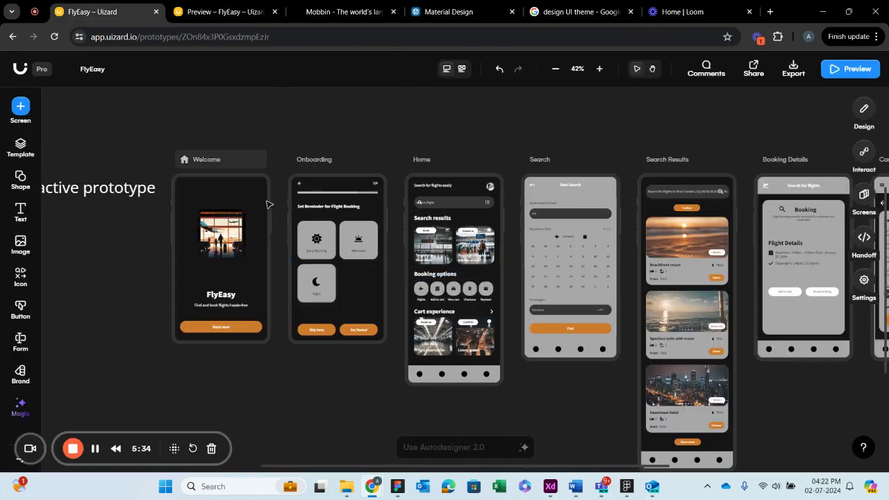
{"action": "scroll", "coordinate": [267, 204], "scroll_direction": "down", "scroll_amount": 3}
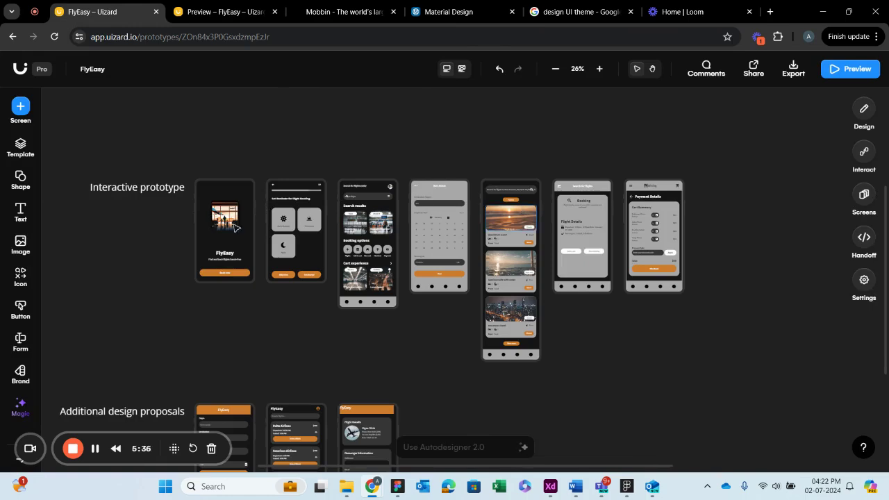
{"action": "scroll", "coordinate": [171, 236], "scroll_direction": "up", "scroll_amount": 2}
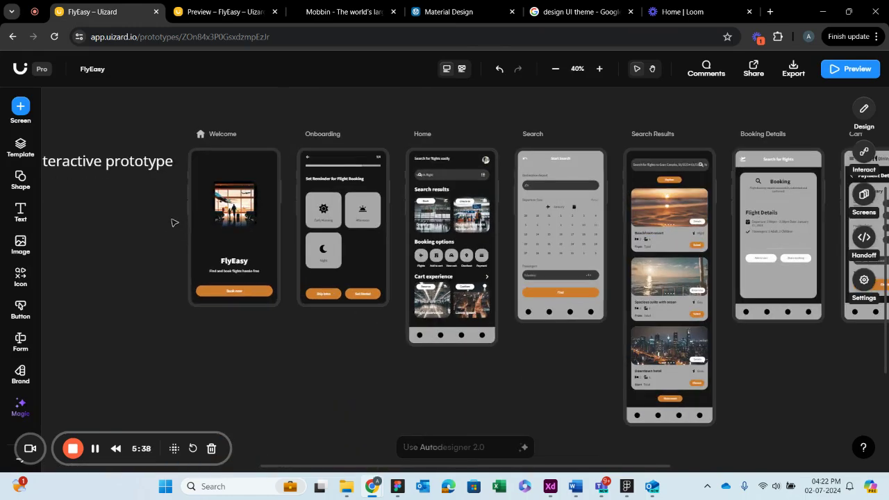
{"action": "scroll", "coordinate": [171, 184], "scroll_direction": "up", "scroll_amount": 1}
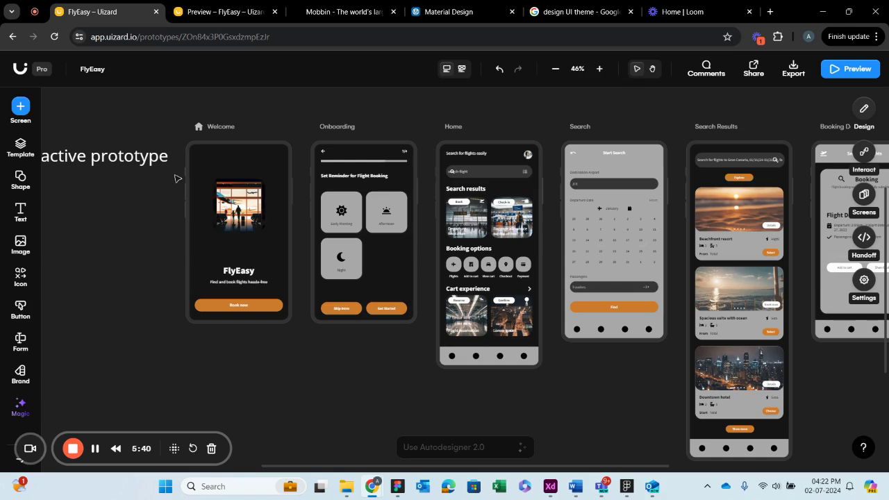
{"action": "left_click_drag", "start_coordinate": [181, 116], "coordinate": [294, 351]}
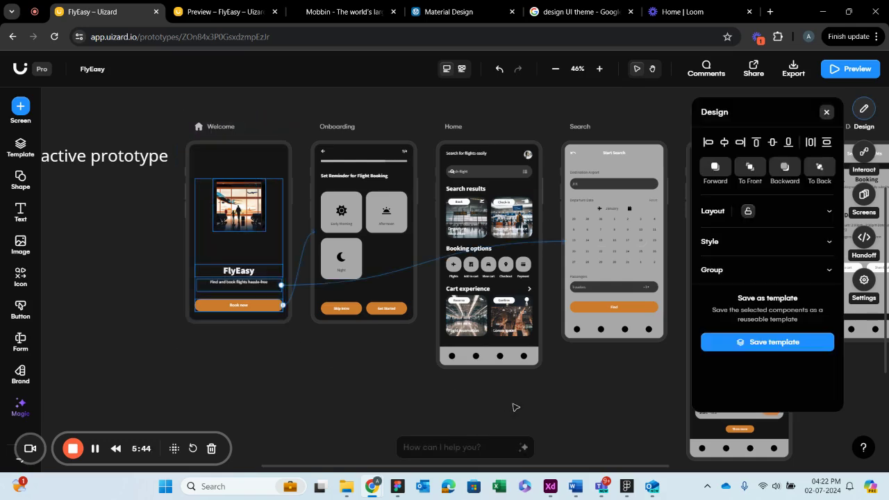
{"action": "left_click", "coordinate": [432, 452]}
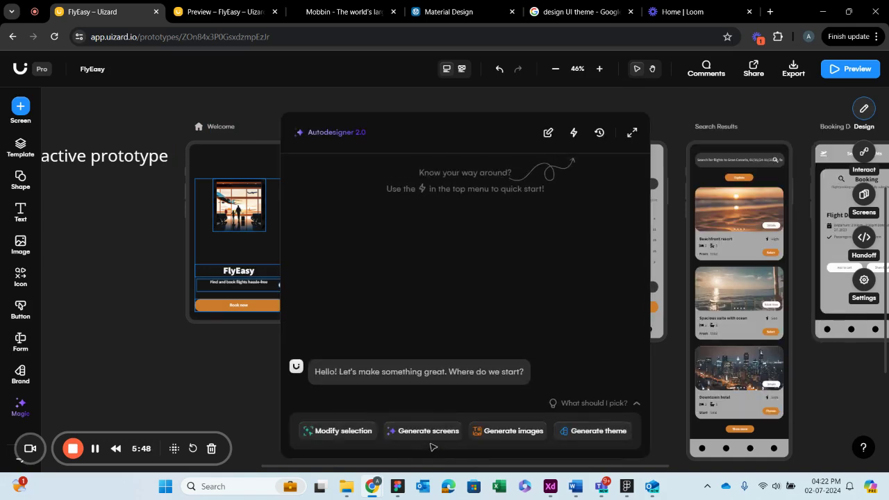
{"action": "left_click", "coordinate": [343, 431]}
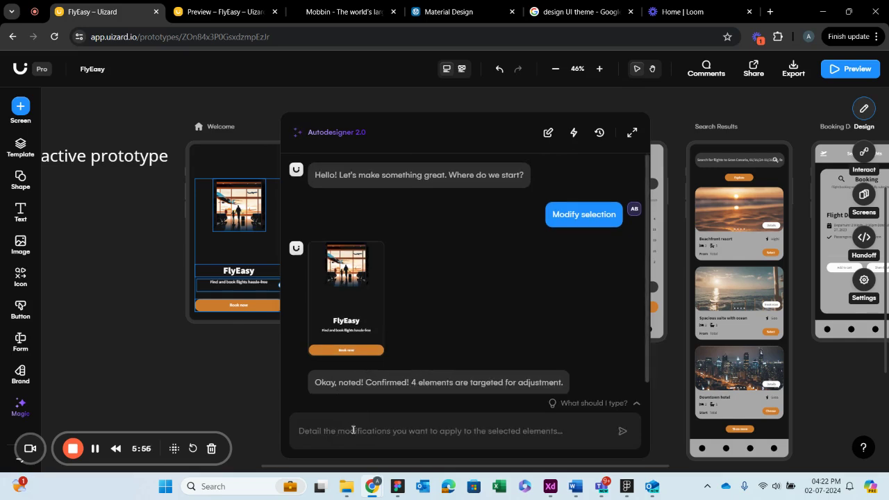
Submit the modification prompt "I want a login screen which will allow google login as well".
{"action": "left_click", "coordinate": [353, 430]}
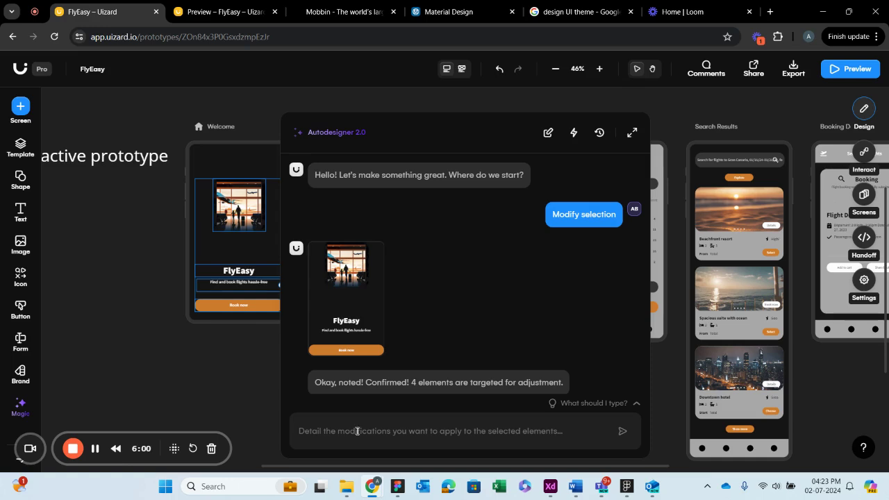
{"action": "type", "text": "I want a login screen with"}
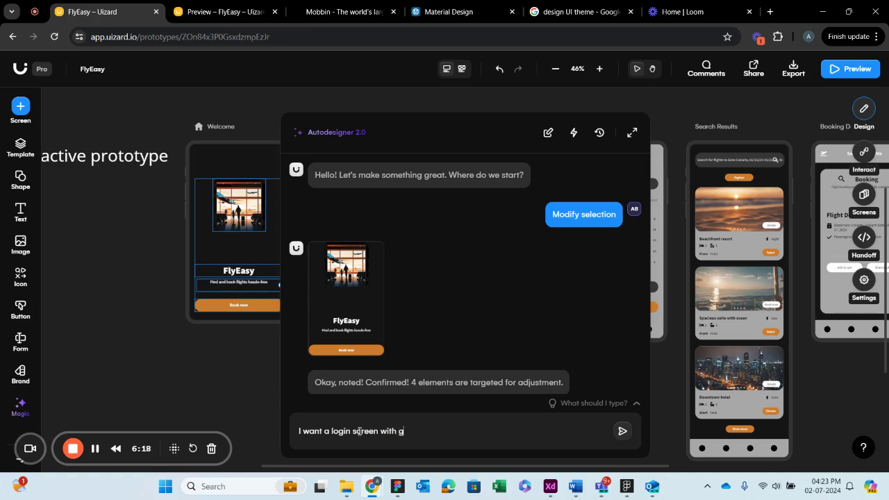
{"action": "type", "text": "g"}
{"action": "key", "text": "BackSpace"}
{"action": "key", "text": "BackSpace"}
{"action": "type", "text": "whi"}
{"action": "type", "text": "google login as well"}
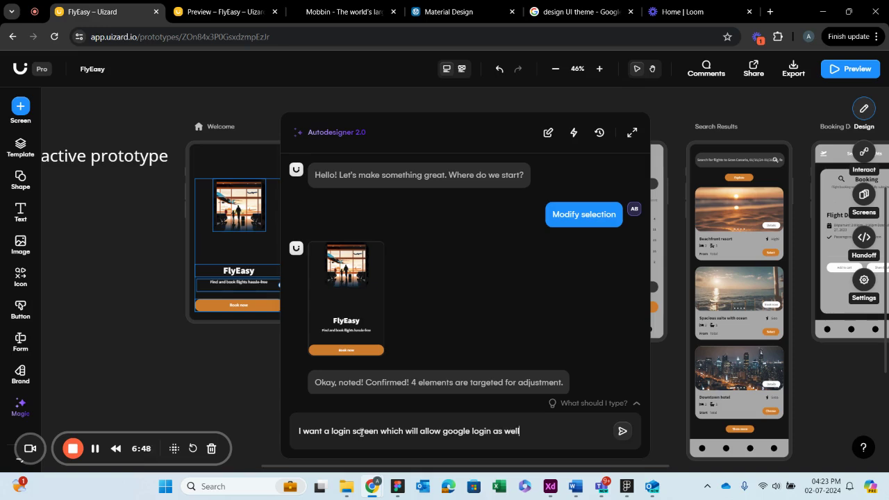
{"action": "key", "text": "Return"}
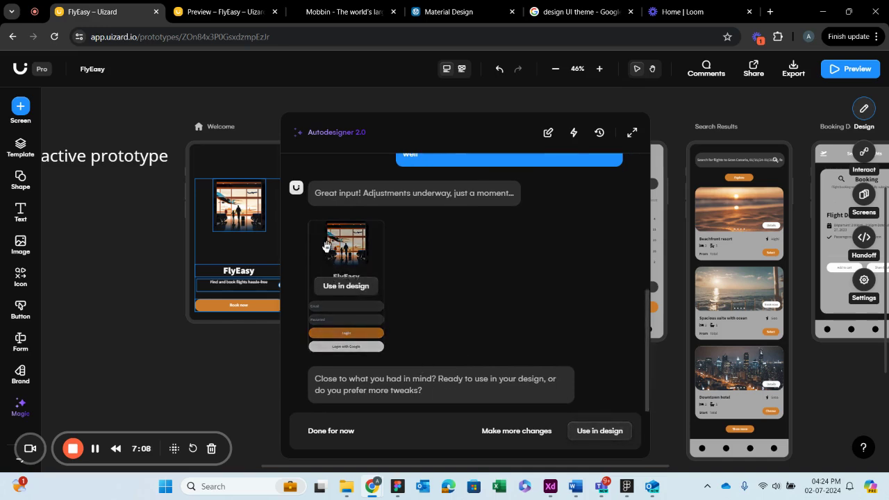
Use the generated login layout in the design and move it up so it fits inside the Welcome screen.
{"action": "left_click", "coordinate": [609, 431]}
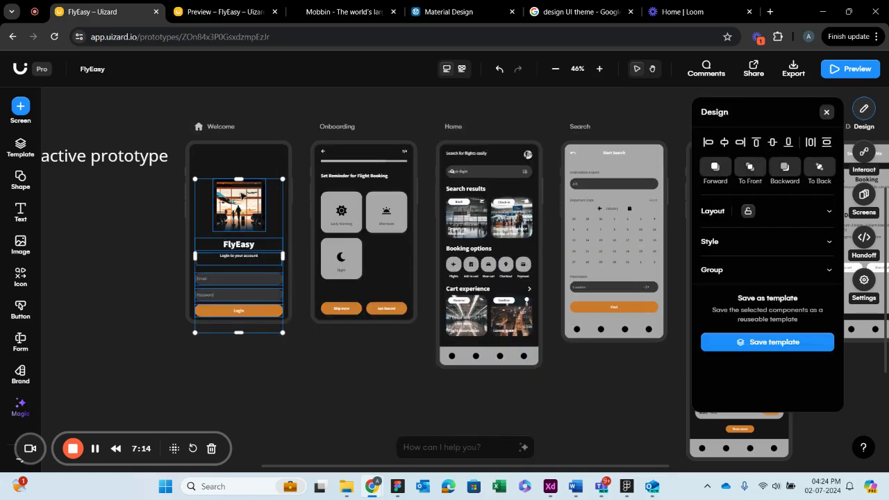
{"action": "left_click_drag", "start_coordinate": [243, 204], "coordinate": [243, 183]}
{"action": "left_click", "coordinate": [295, 354]}
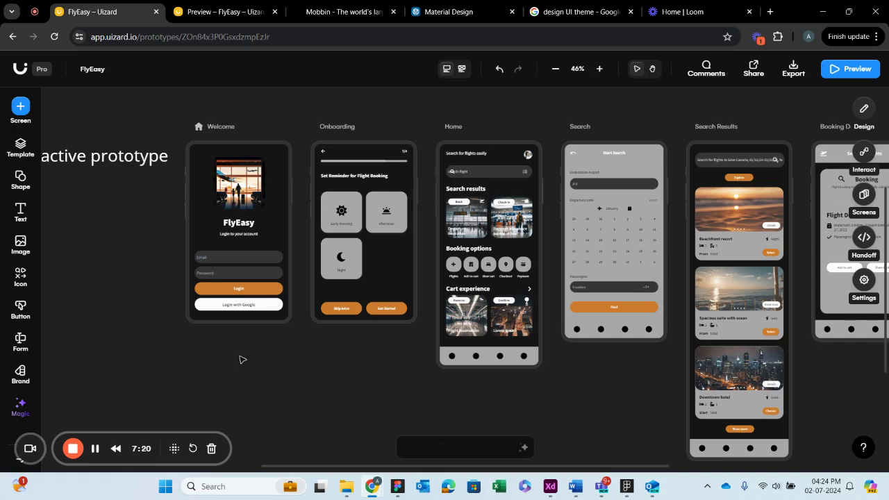
Inspect the Email and Password fields and the Login and Login with Google buttons up close, and return to the prototype overview.
{"action": "scroll", "coordinate": [218, 311], "scroll_direction": "up", "scroll_amount": 3}
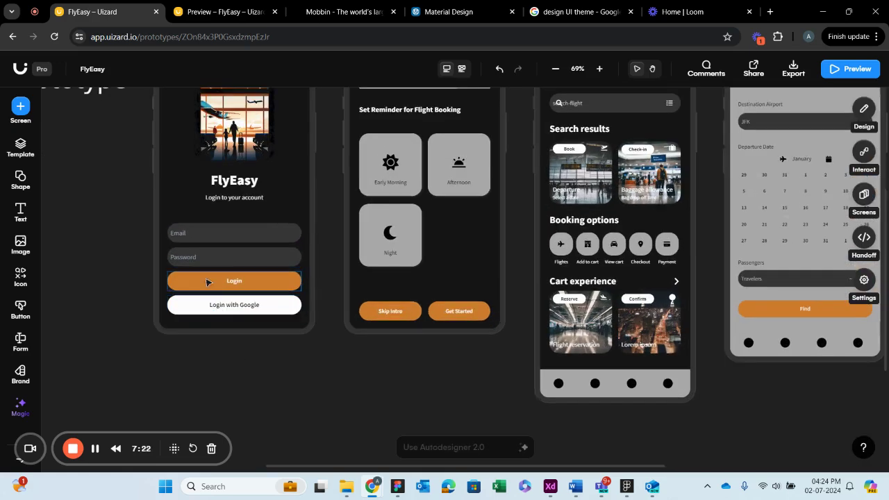
{"action": "left_click", "coordinate": [180, 236]}
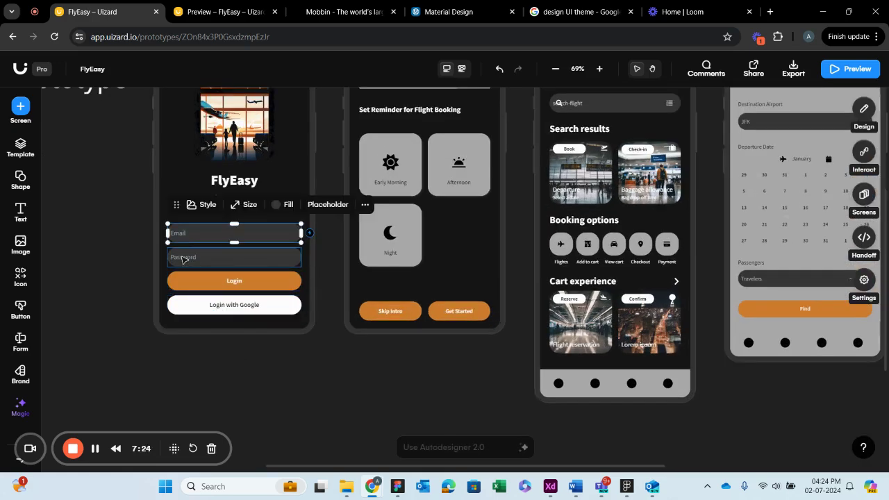
{"action": "left_click", "coordinate": [185, 257]}
{"action": "left_click", "coordinate": [230, 286]}
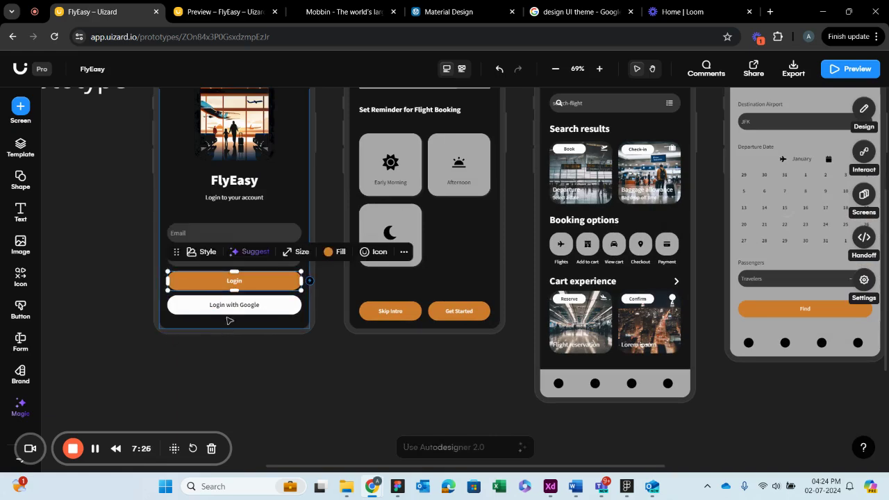
{"action": "left_click", "coordinate": [233, 304]}
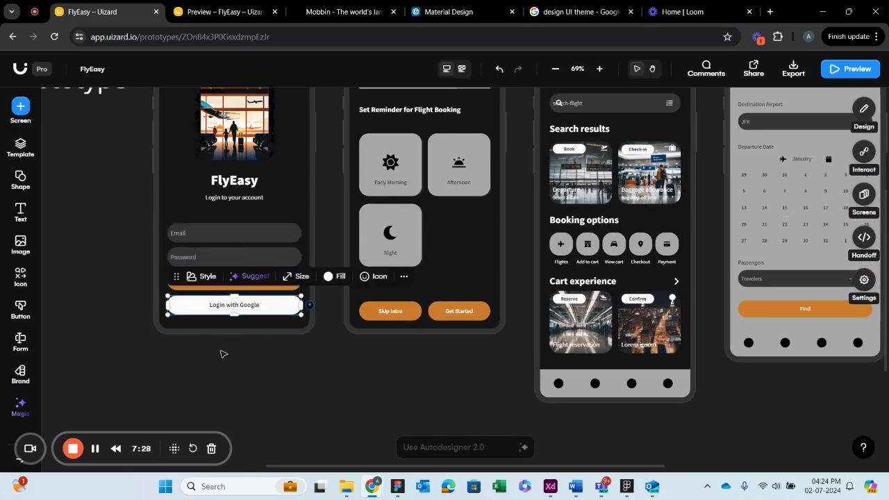
{"action": "scroll", "coordinate": [281, 360], "scroll_direction": "down", "scroll_amount": 3}
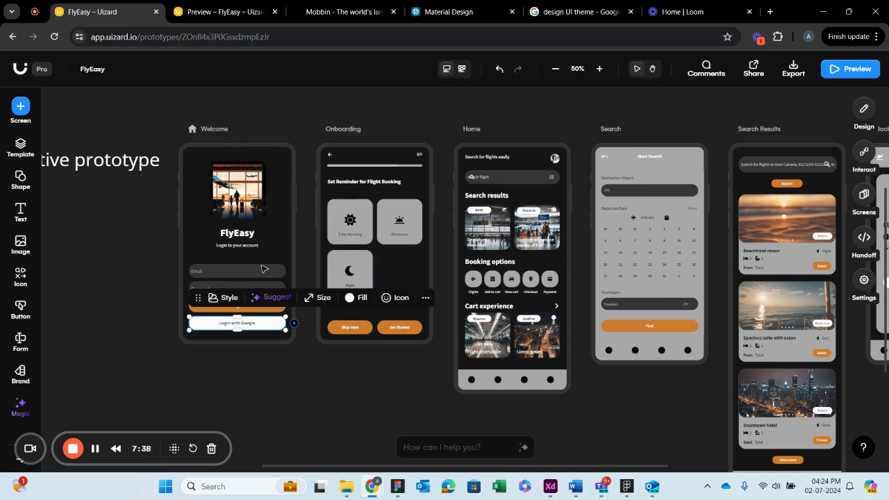
{"action": "scroll", "coordinate": [265, 270], "scroll_direction": "down", "scroll_amount": 5}
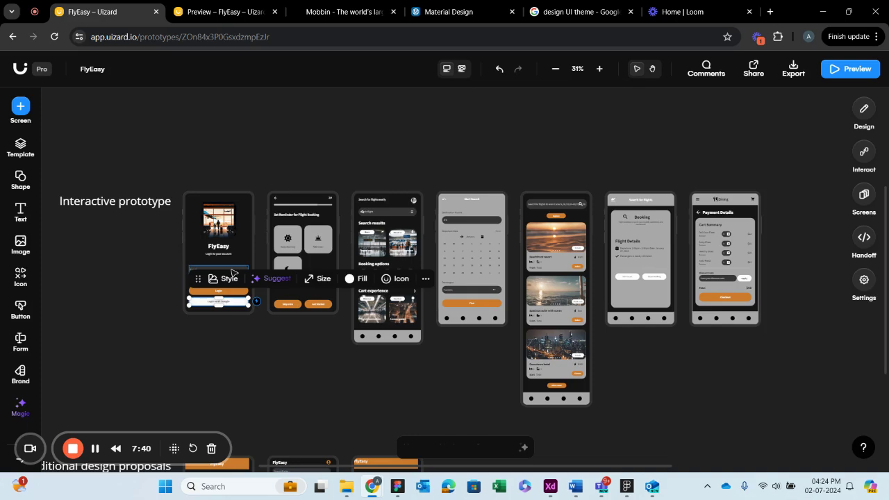
Select the whole Welcome screen and close out the finished Autodesigner login-screen conversation.
{"action": "scroll", "coordinate": [232, 273], "scroll_direction": "up", "scroll_amount": 4}
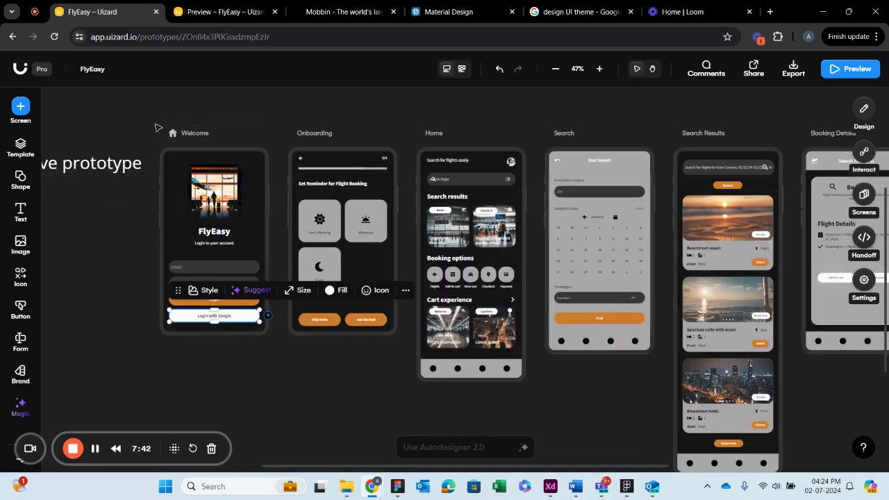
{"action": "left_click_drag", "start_coordinate": [155, 125], "coordinate": [268, 392]}
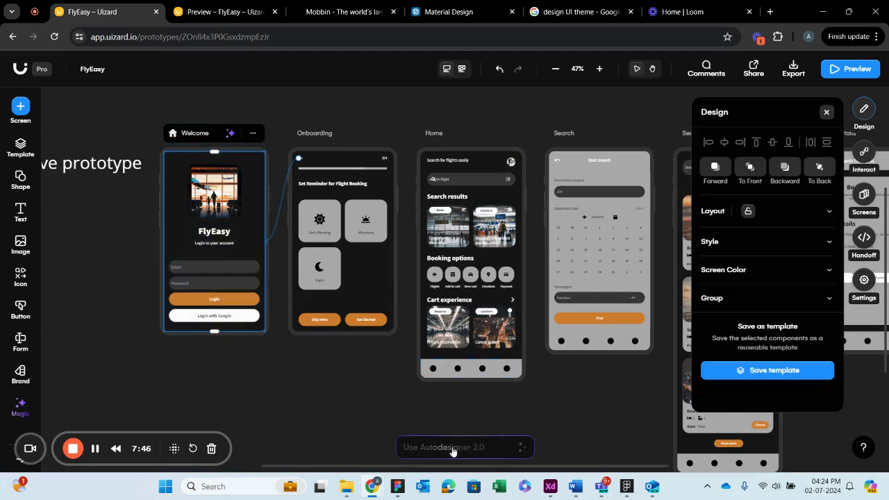
{"action": "left_click", "coordinate": [450, 448]}
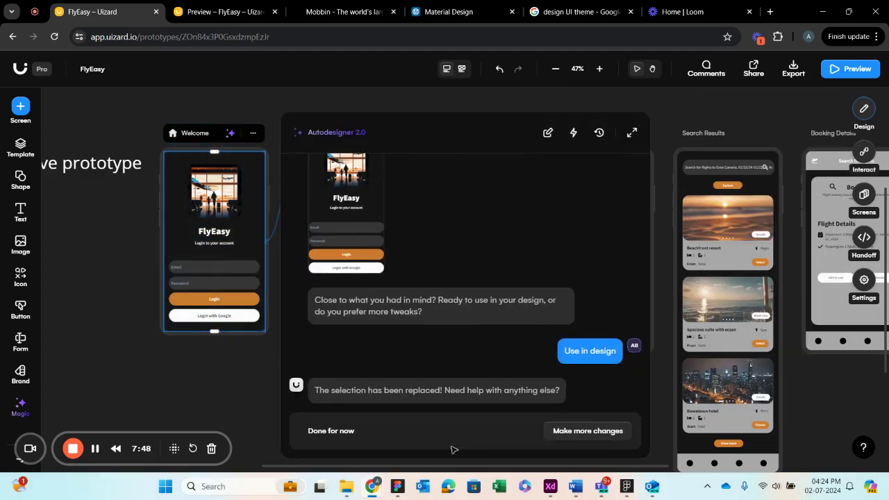
{"action": "left_click", "coordinate": [328, 436]}
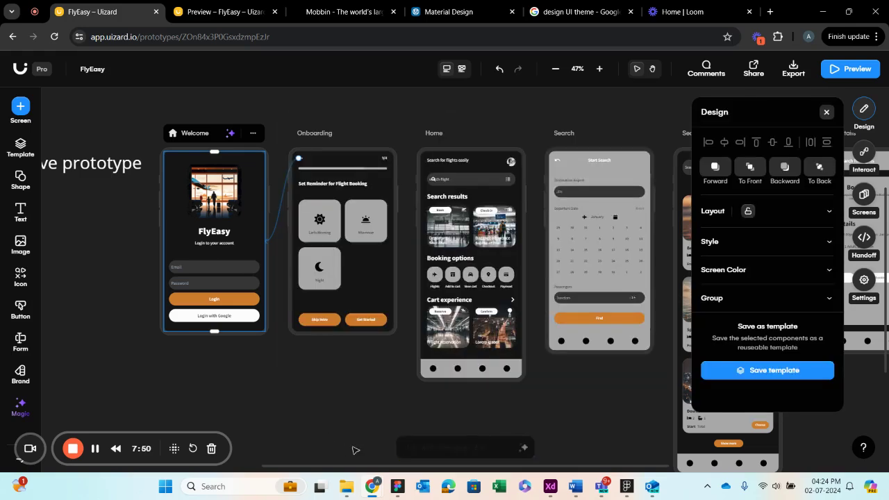
Generate an Autodesigner theme from the description "I want to change in light theme with Blue colour", apply it to the prototype and end the conversation.
{"action": "left_click", "coordinate": [455, 450]}
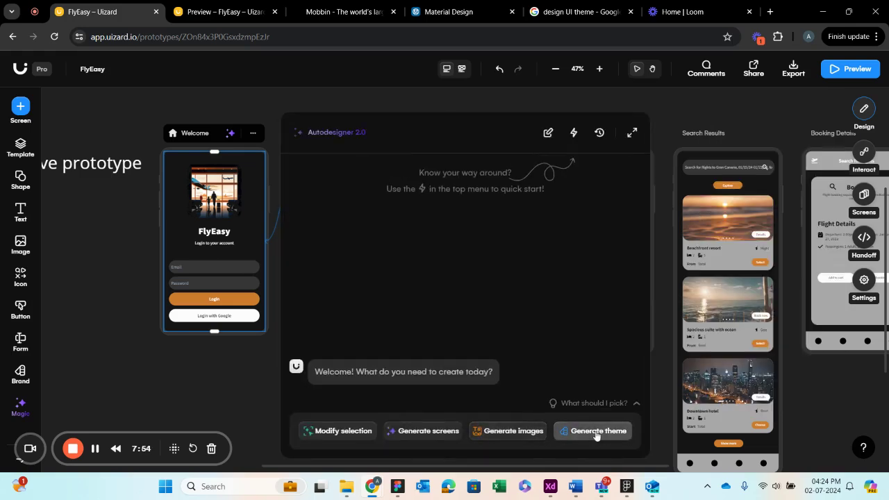
{"action": "left_click", "coordinate": [595, 432]}
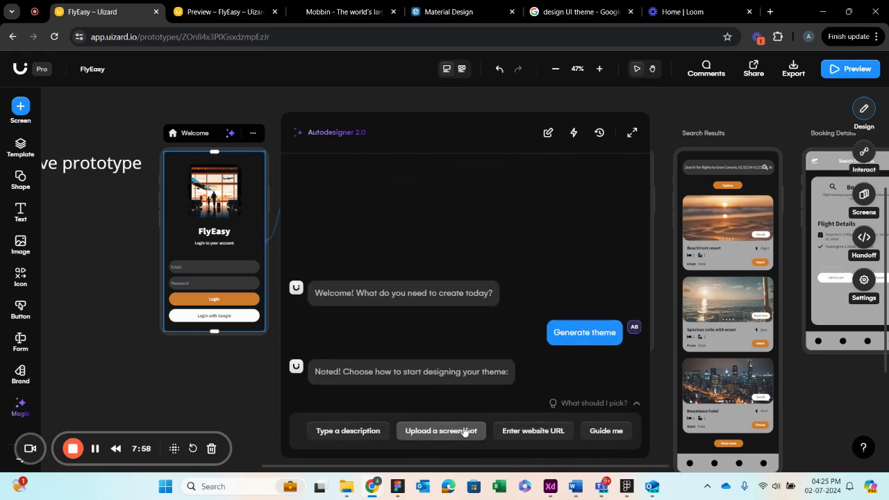
{"action": "left_click", "coordinate": [370, 431]}
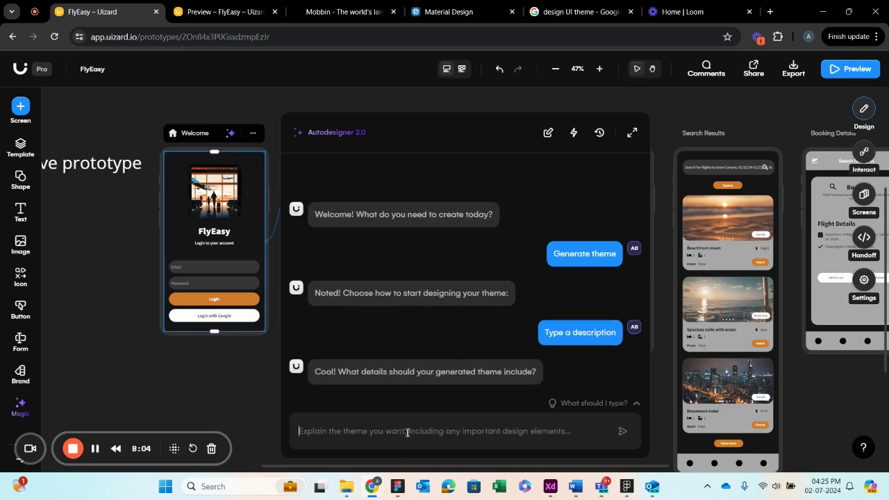
{"action": "type", "text": "I"}
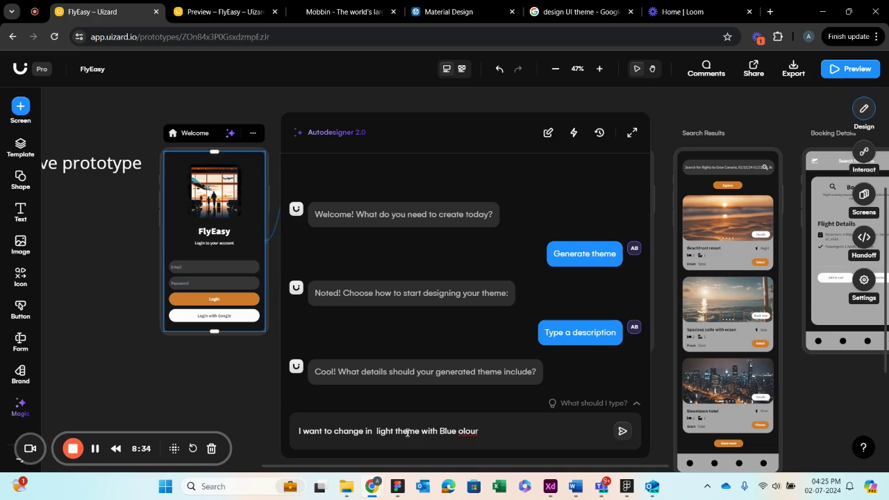
{"action": "type", "text": "c"}
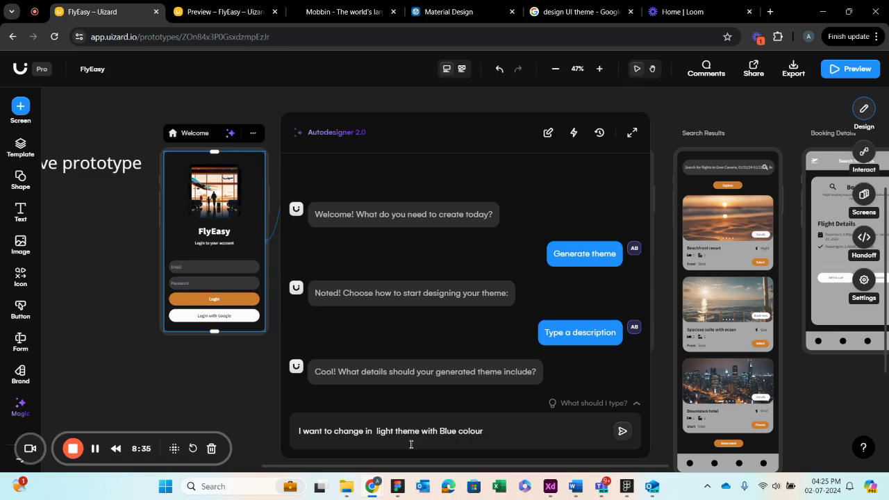
{"action": "left_click", "coordinate": [623, 431]}
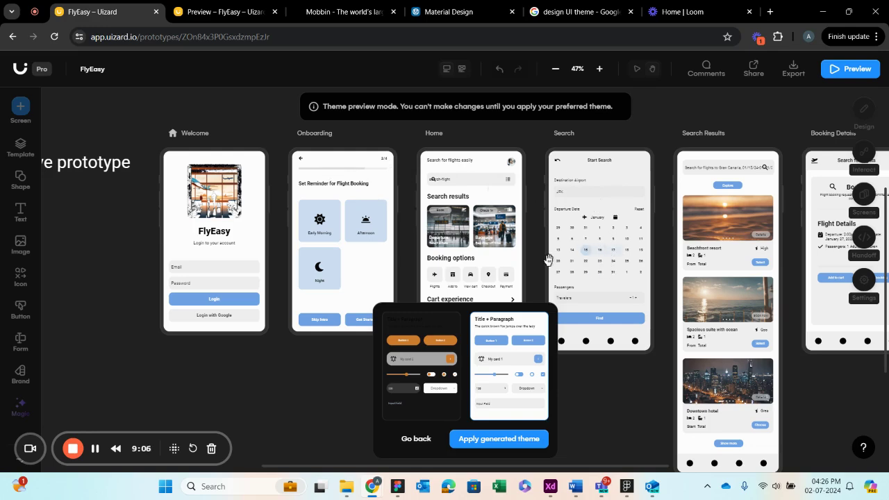
{"action": "left_click", "coordinate": [494, 440]}
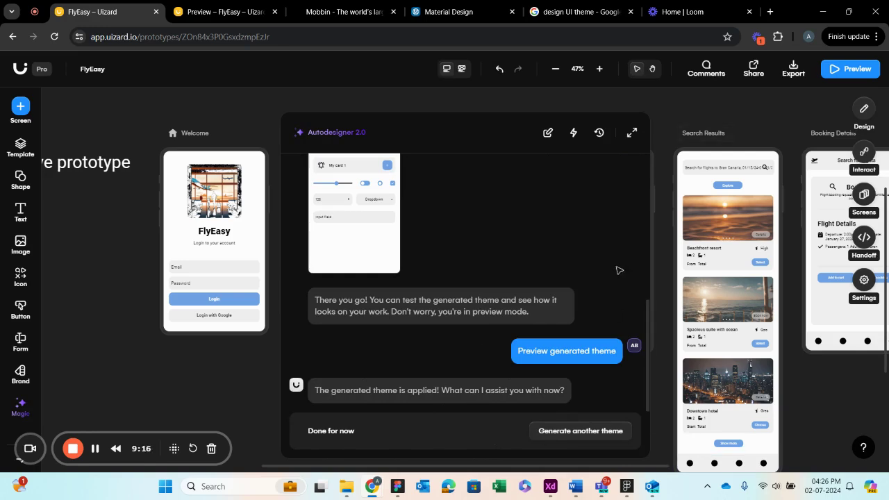
{"action": "left_click", "coordinate": [319, 432]}
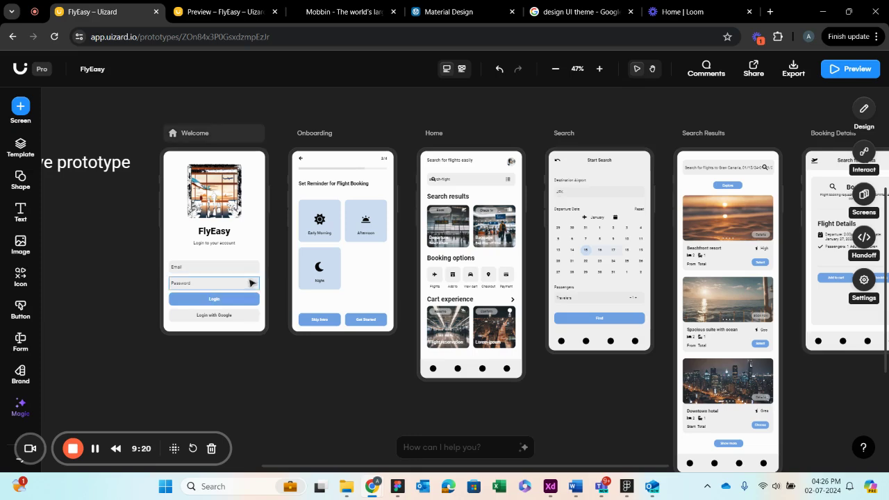
Examine the applied theme across the interactive prototype screens, from Welcome to Cart, and the additional design proposals.
{"action": "scroll", "coordinate": [249, 274], "scroll_direction": "down", "scroll_amount": 3}
{"action": "scroll", "coordinate": [248, 274], "scroll_direction": "up", "scroll_amount": 3}
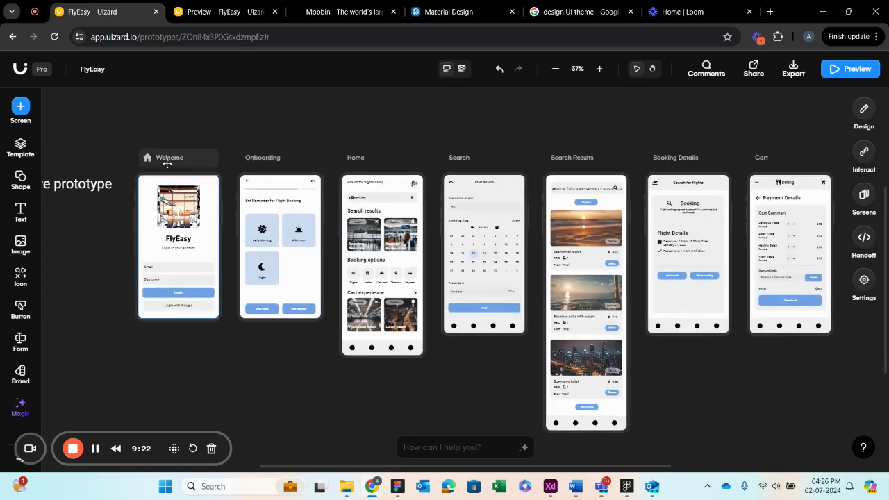
{"action": "scroll", "coordinate": [268, 139], "scroll_direction": "right", "scroll_amount": 3}
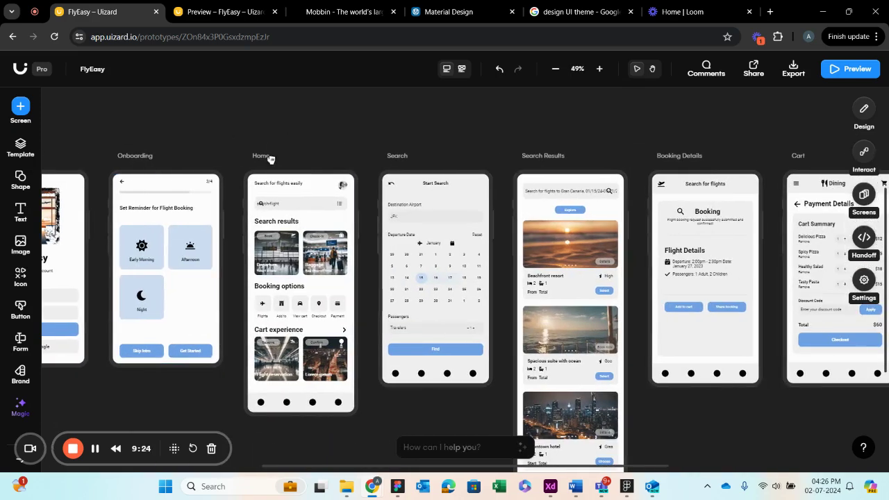
{"action": "left_click_drag", "start_coordinate": [351, 114], "coordinate": [463, 104]}
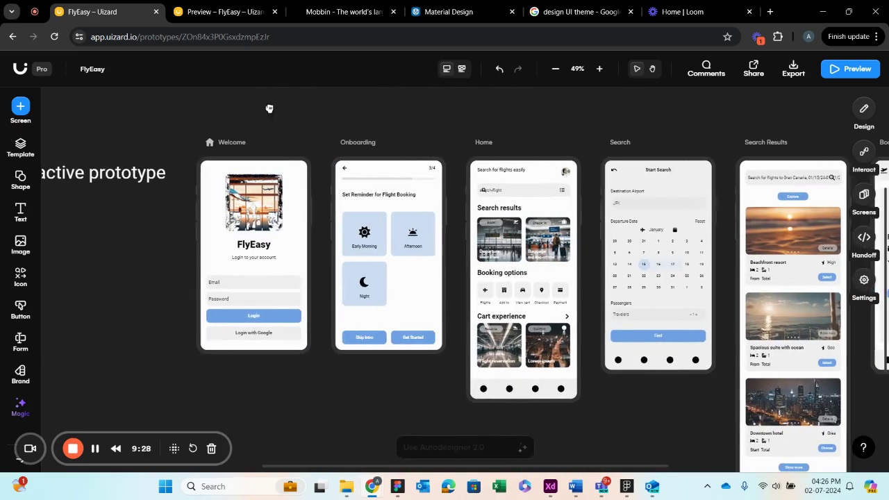
{"action": "left_click_drag", "start_coordinate": [269, 108], "coordinate": [308, 123]}
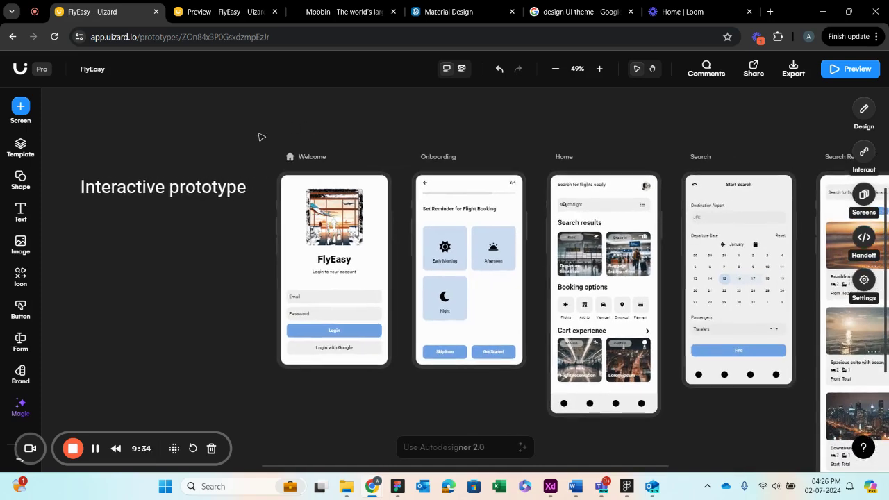
{"action": "scroll", "coordinate": [224, 147], "scroll_direction": "down", "scroll_amount": 2}
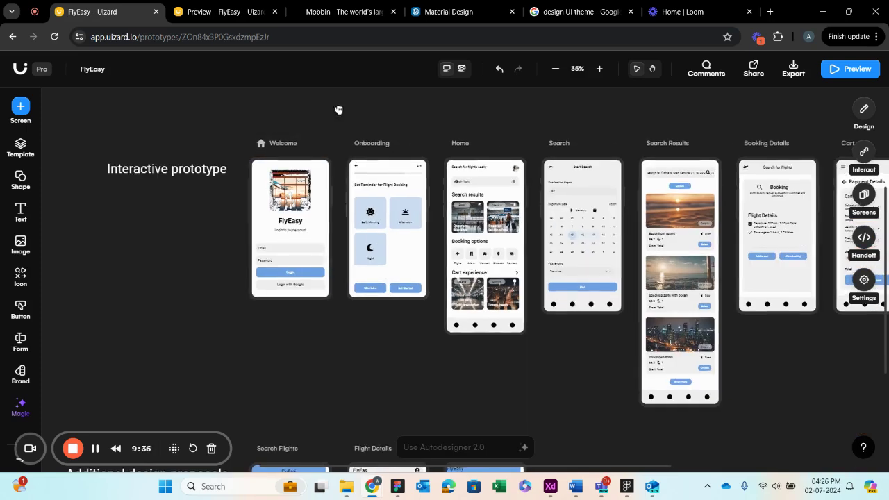
{"action": "left_click_drag", "start_coordinate": [340, 109], "coordinate": [302, 109]}
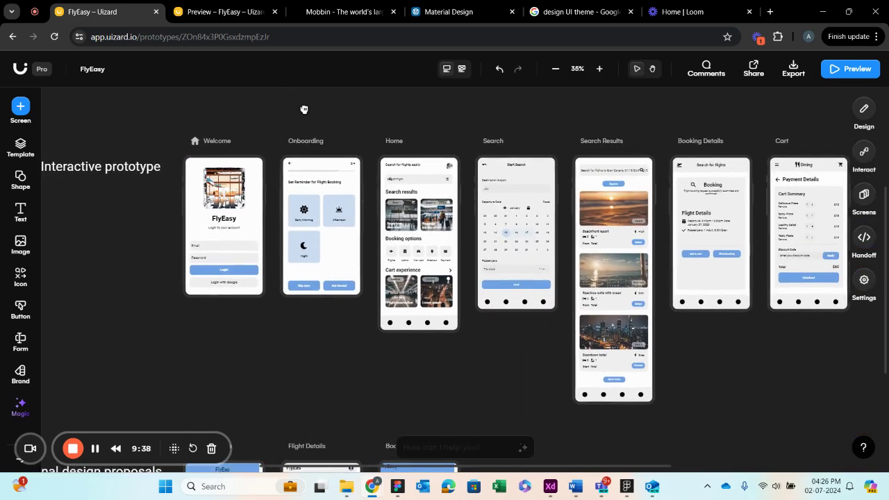
{"action": "scroll", "coordinate": [329, 167], "scroll_direction": "down", "scroll_amount": 2}
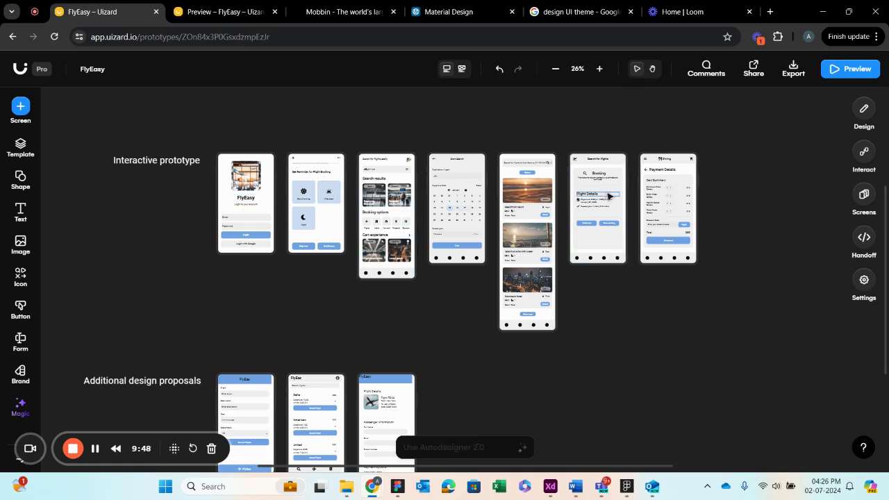
{"action": "scroll", "coordinate": [691, 184], "scroll_direction": "up", "scroll_amount": 1, "text": "ctrl"}
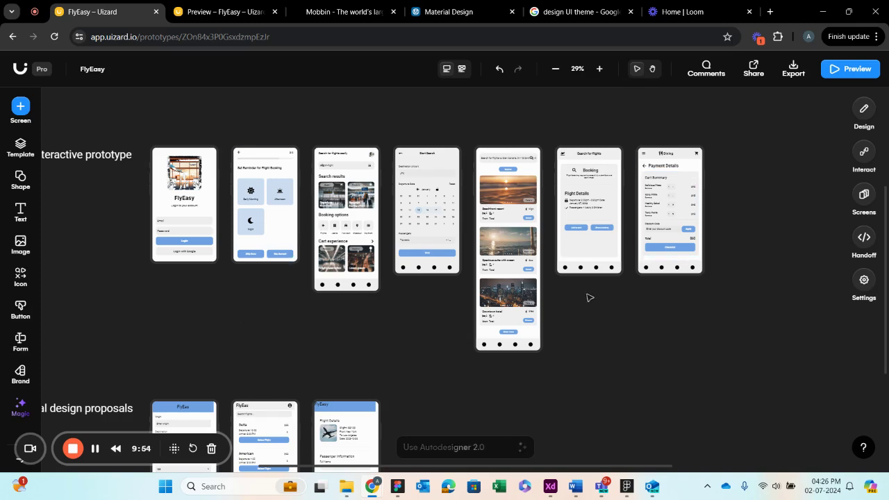
{"action": "scroll", "coordinate": [590, 297], "scroll_direction": "down", "scroll_amount": 3, "text": "ctrl"}
{"action": "scroll", "coordinate": [376, 338], "scroll_direction": "up", "scroll_amount": 4, "text": "ctrl"}
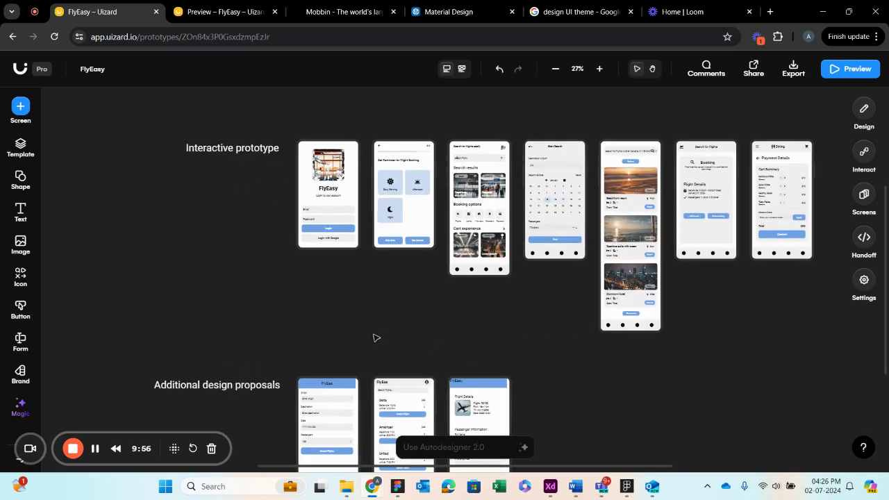
{"action": "scroll", "coordinate": [376, 338], "scroll_direction": "up", "scroll_amount": 3}
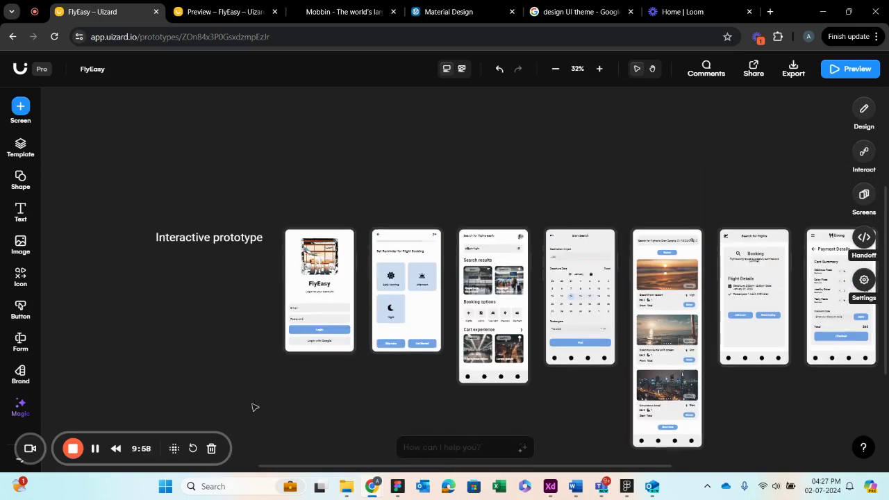